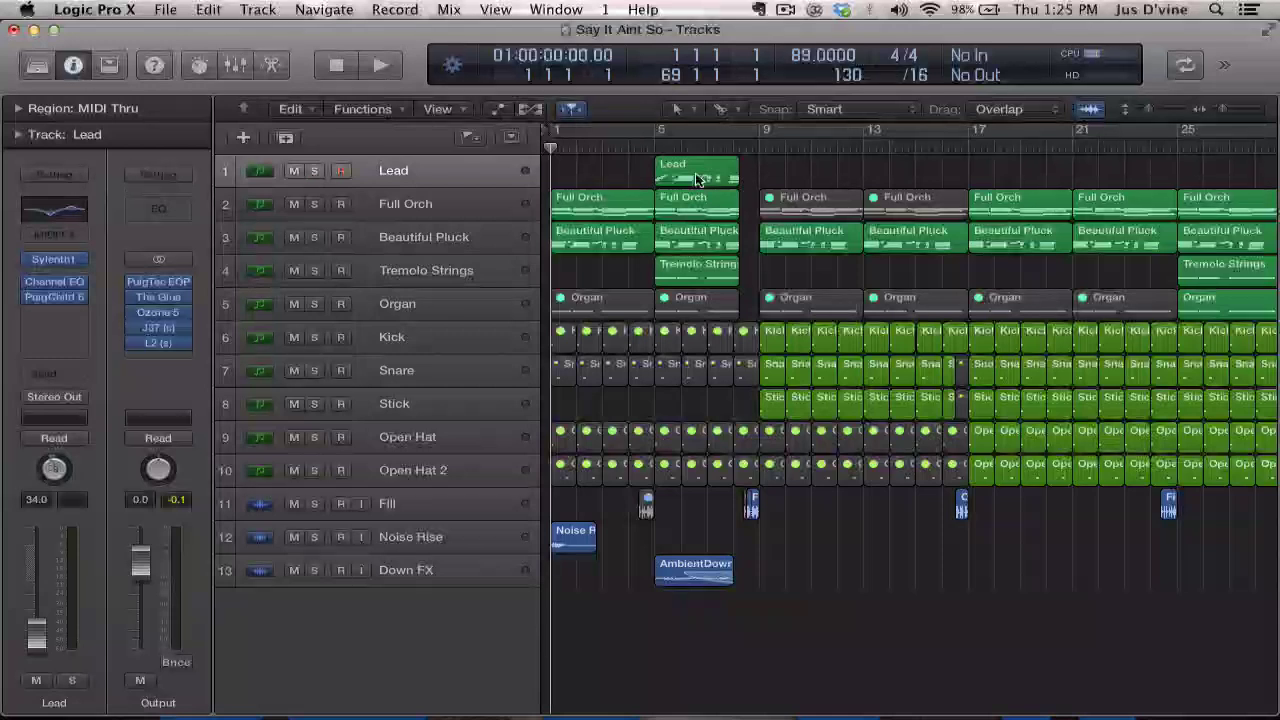
# - Switch to the Mixer and briefly open, then close, Drum Rvrb's 2C-Aether reverb
pyautogui.press('x')
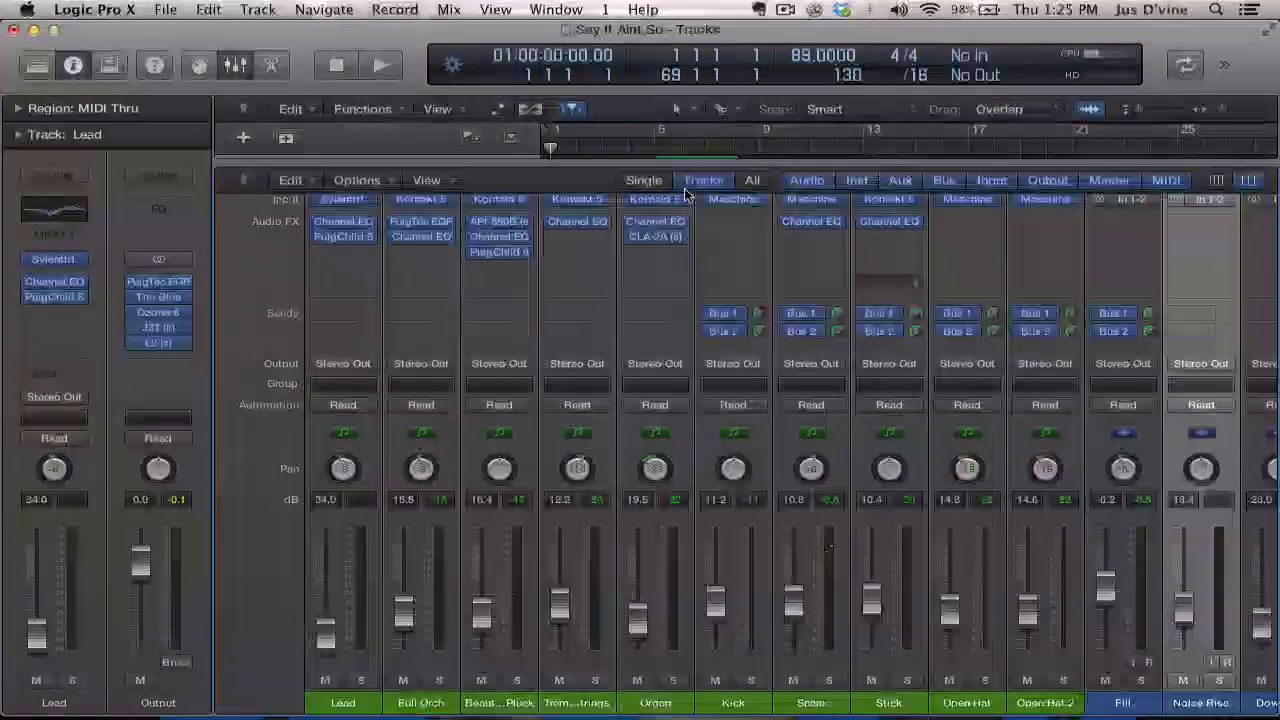
pyautogui.hscroll(5, 855, 370)
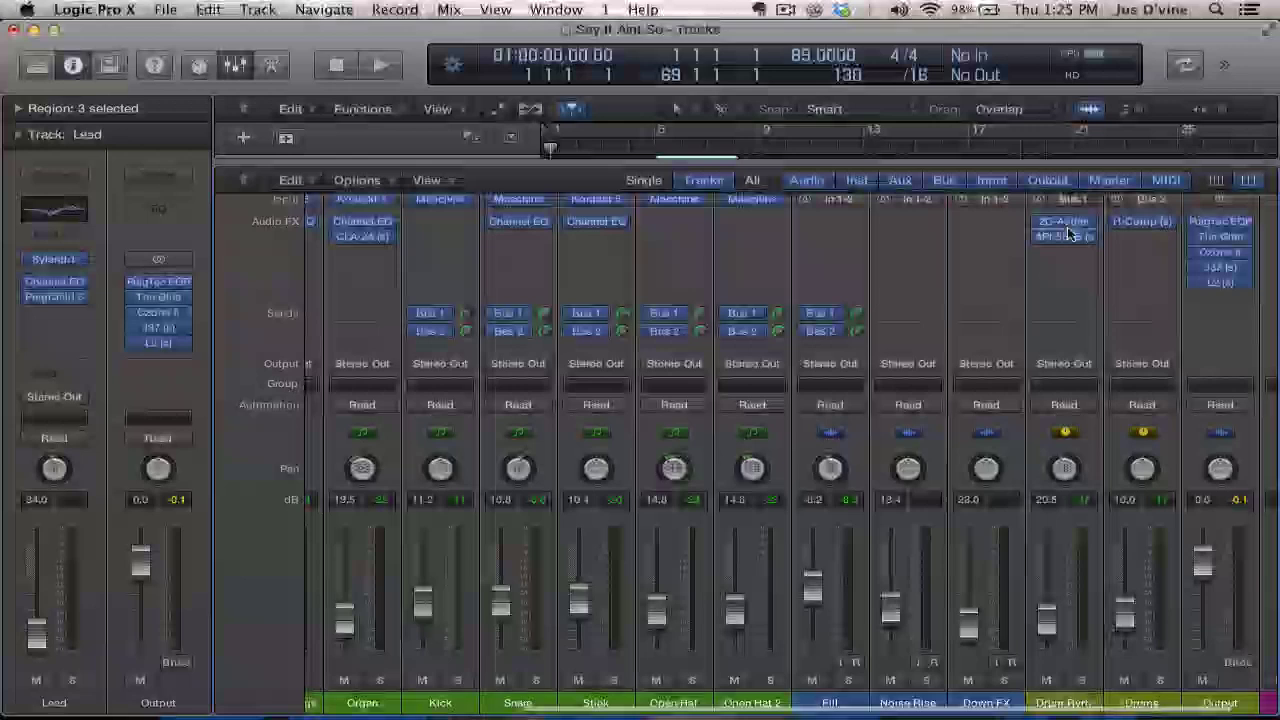
pyautogui.click(1066, 228)
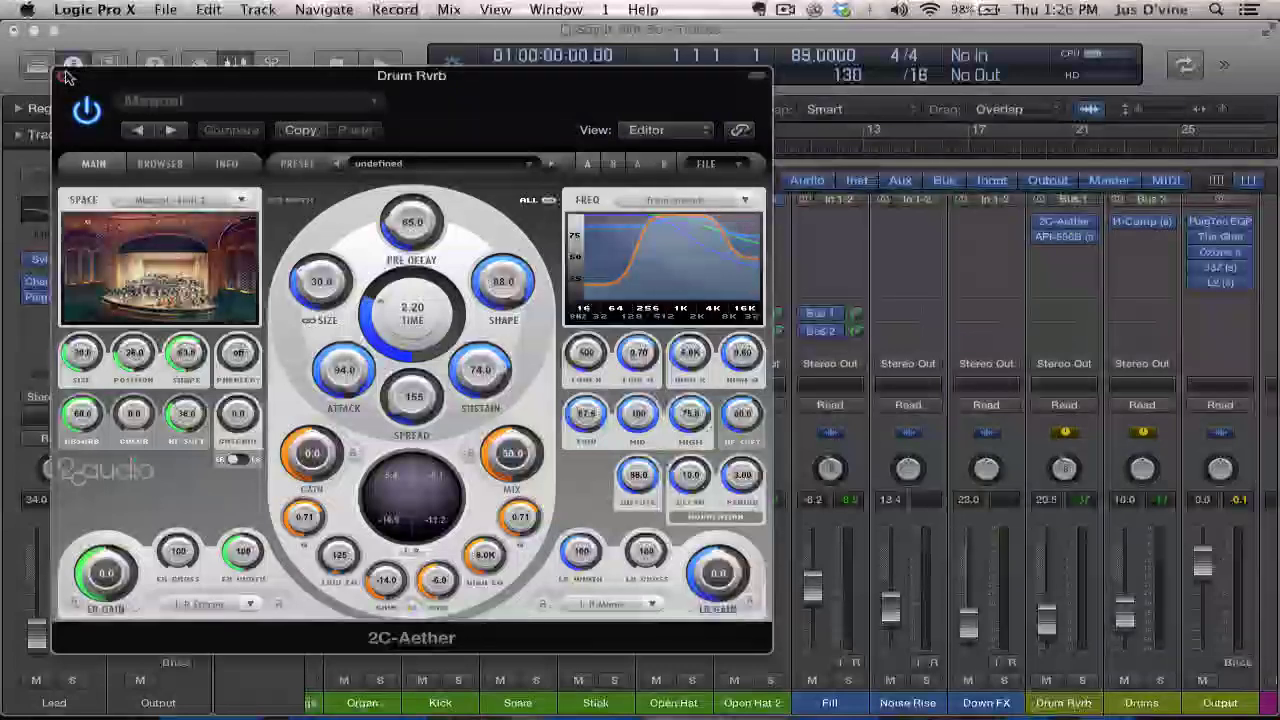
pyautogui.click(63, 75)
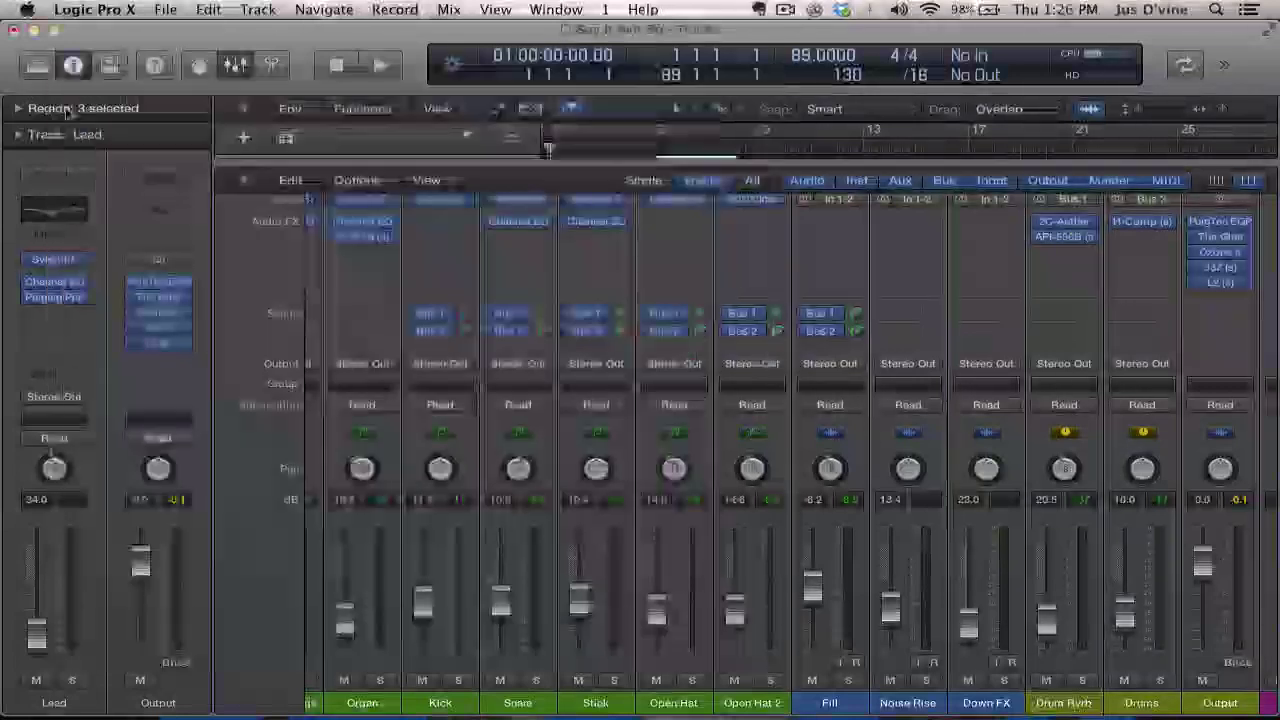
# - Create a new Software Instrument track, Inst 6
pyautogui.click(244, 137)
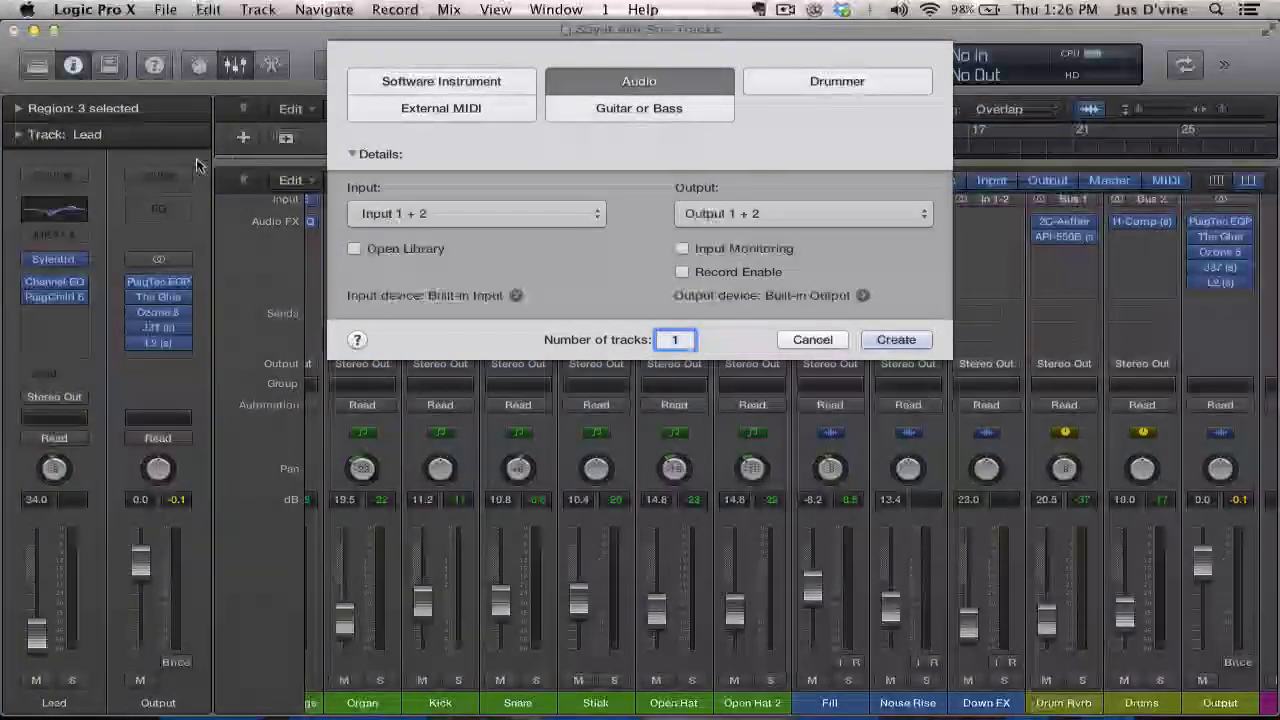
pyautogui.click(425, 81)
pyautogui.press('Return')
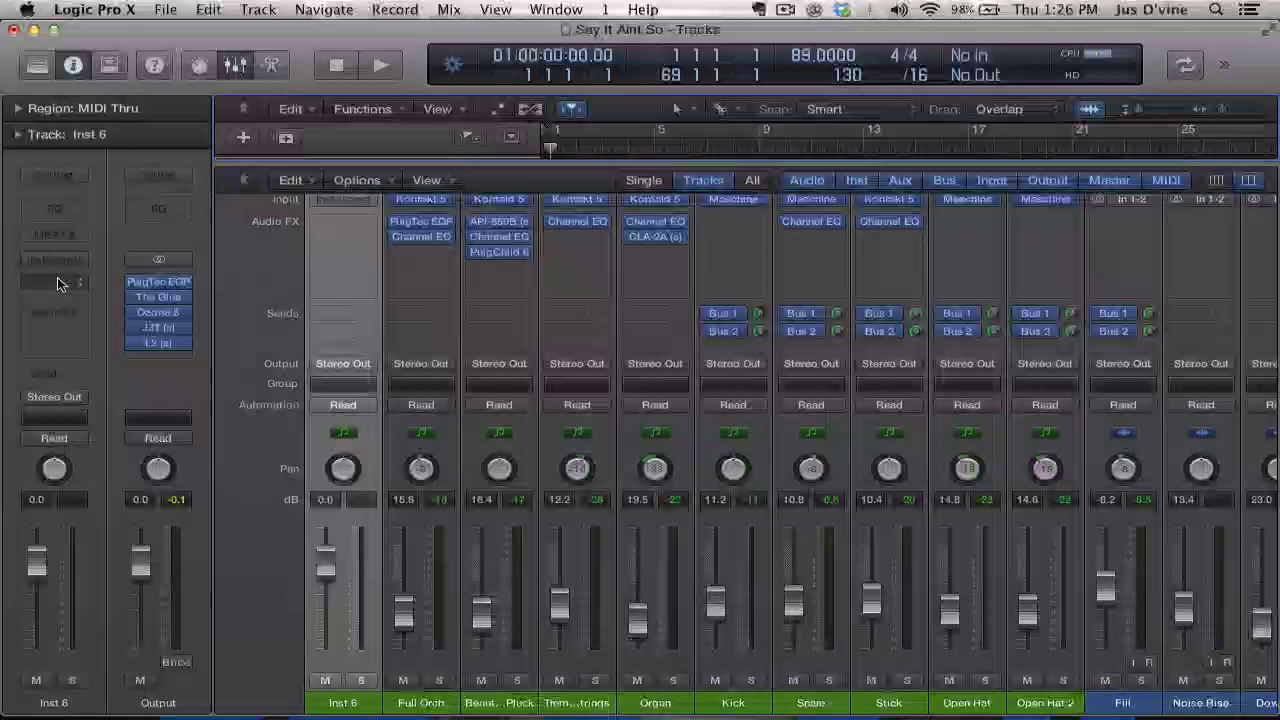
# - Browse AU Instruments from Inst 6's instrument slot
pyautogui.click(55, 262)
pyautogui.moveTo(145, 571)
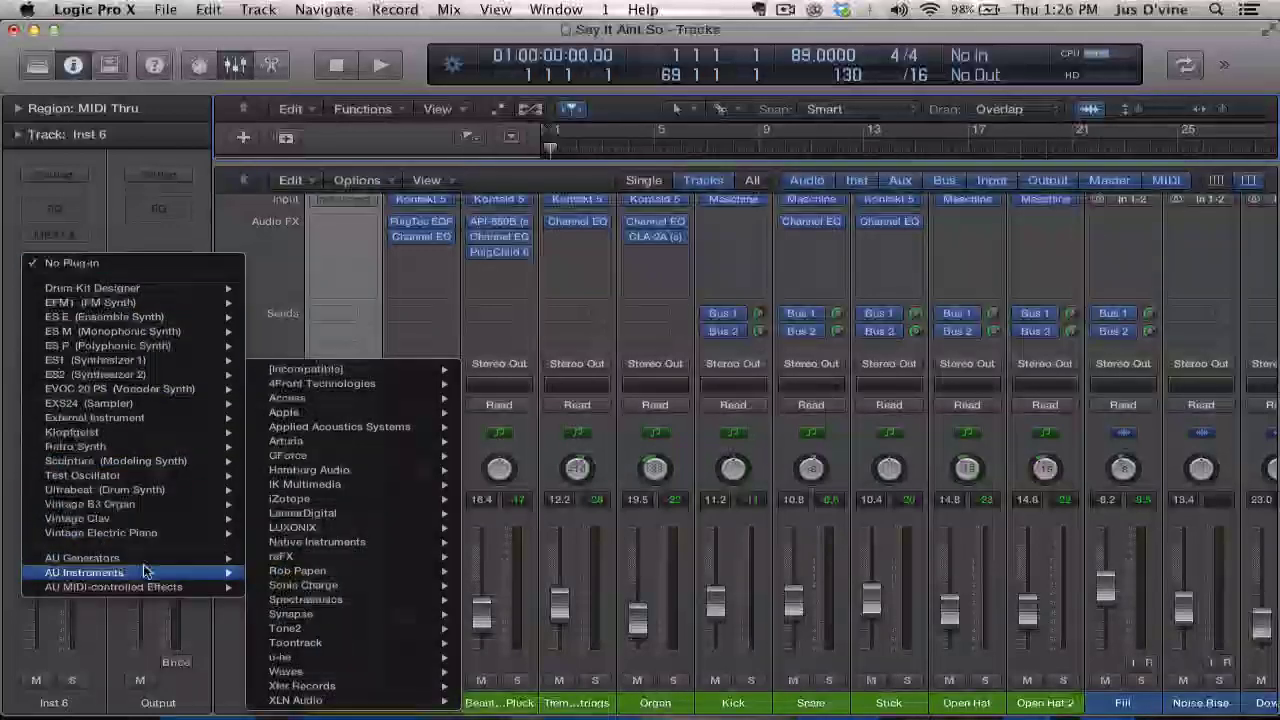
pyautogui.moveTo(279, 560)
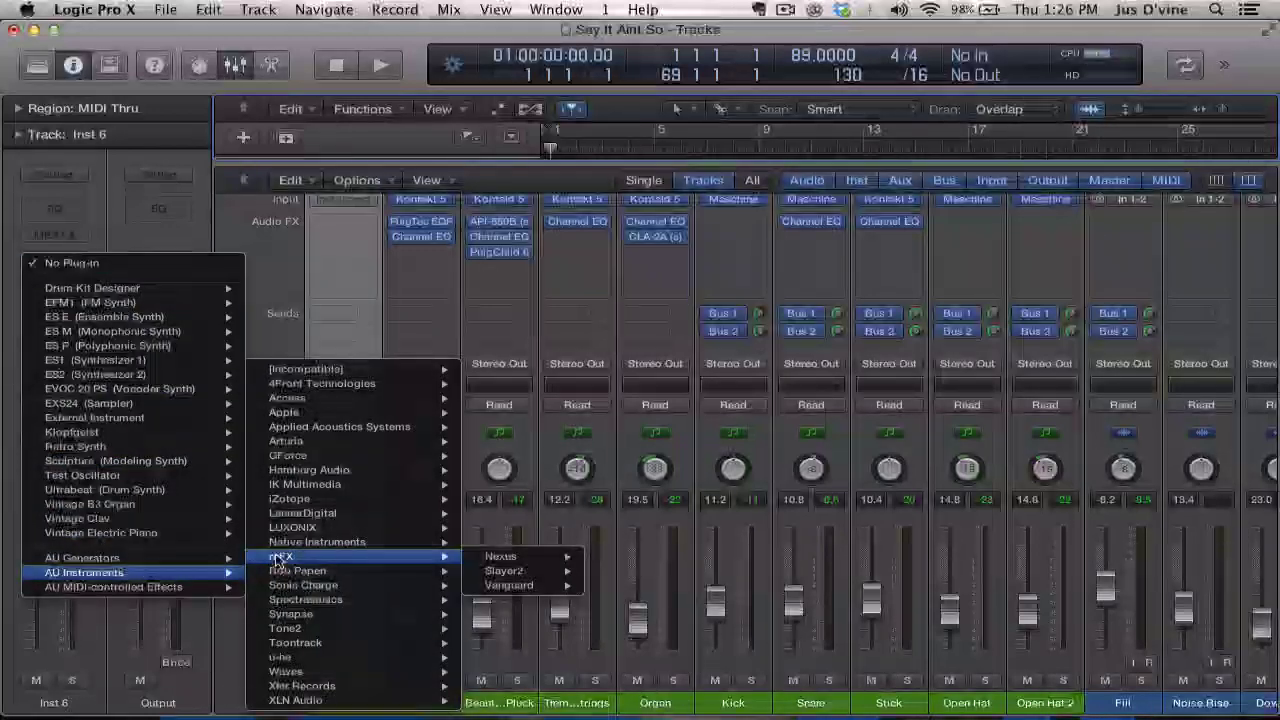
pyautogui.moveTo(530, 562)
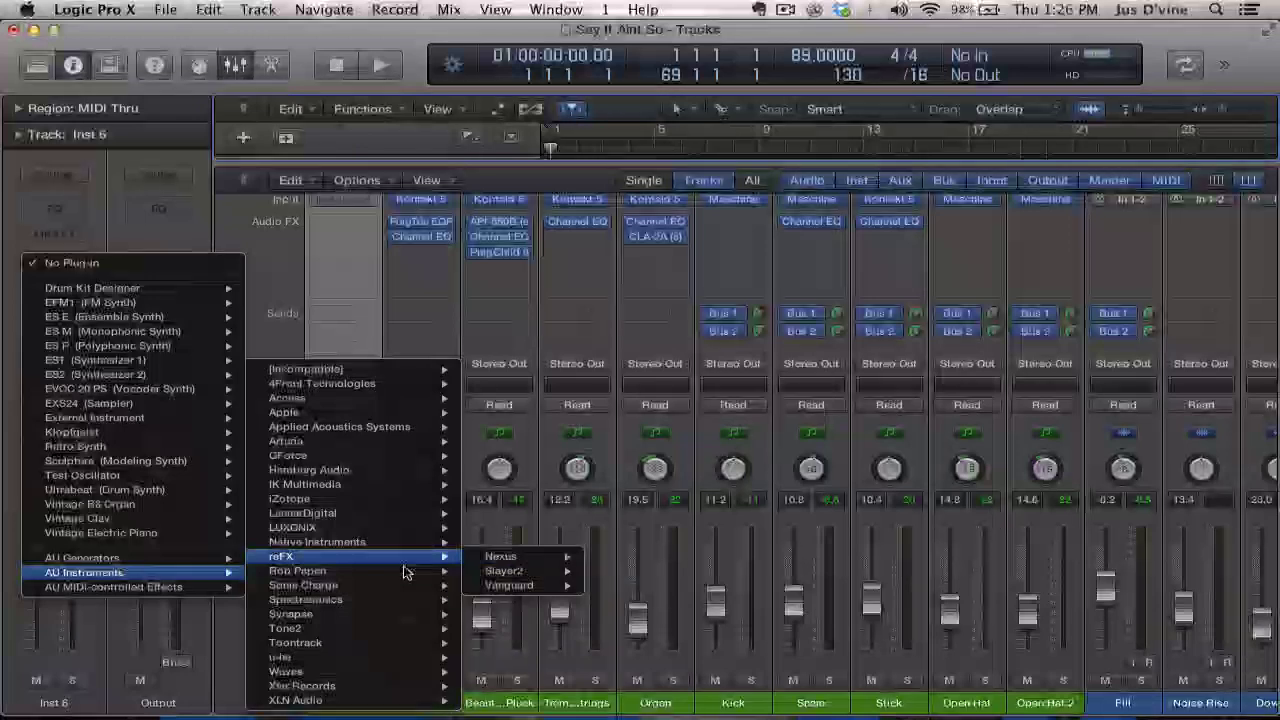
pyautogui.moveTo(336, 618)
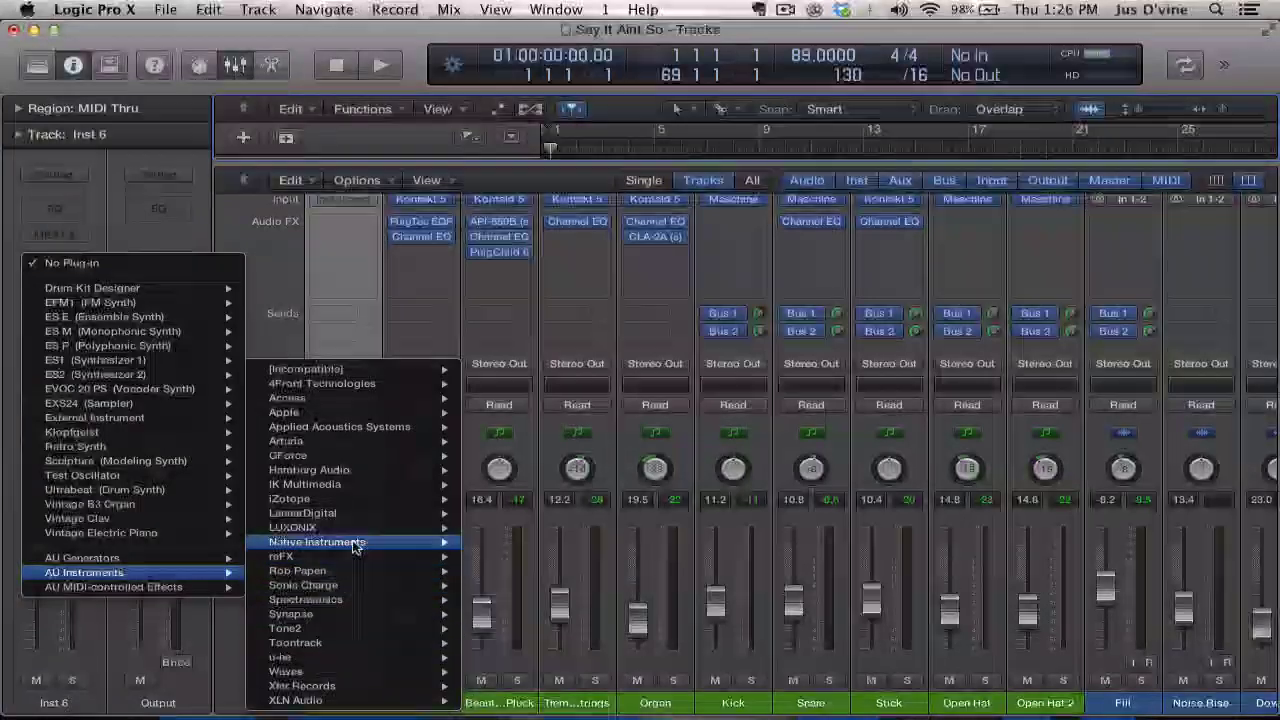
pyautogui.moveTo(349, 531)
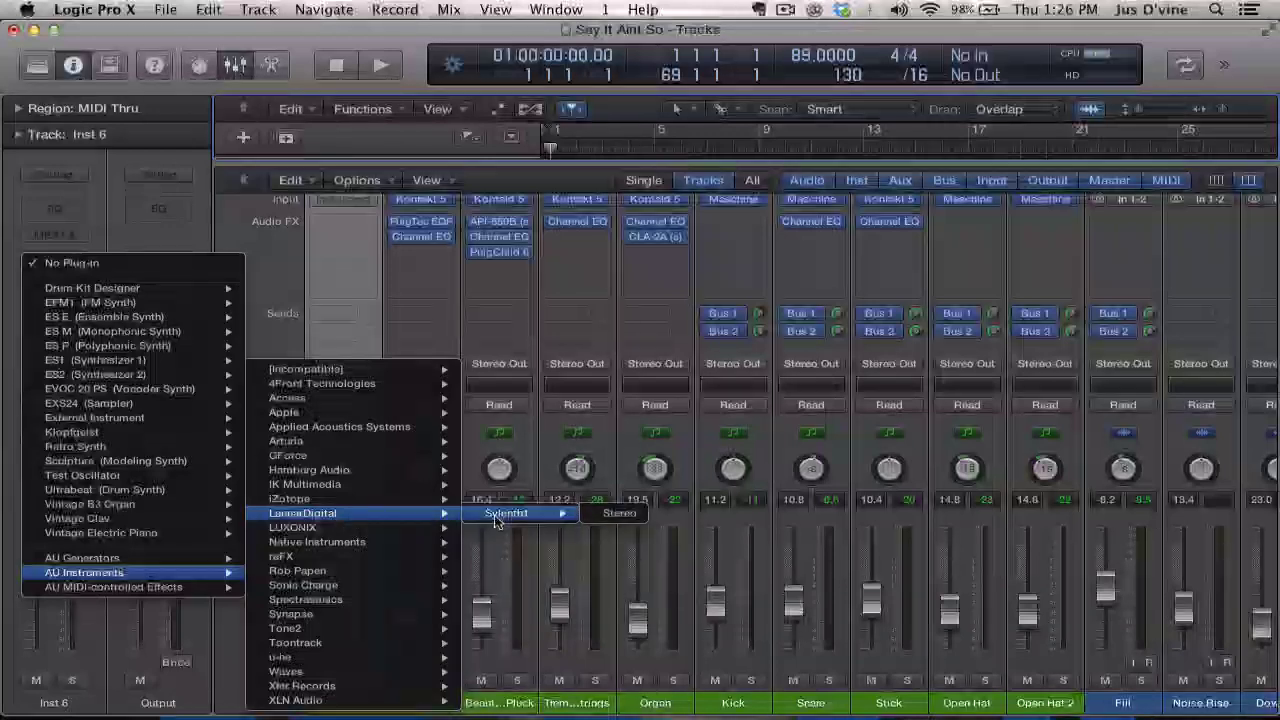
# - Load Sylenth1 (Stereo) on Inst 6 and choose MENU > Load Bank (.fxb)
pyautogui.click(495, 521)
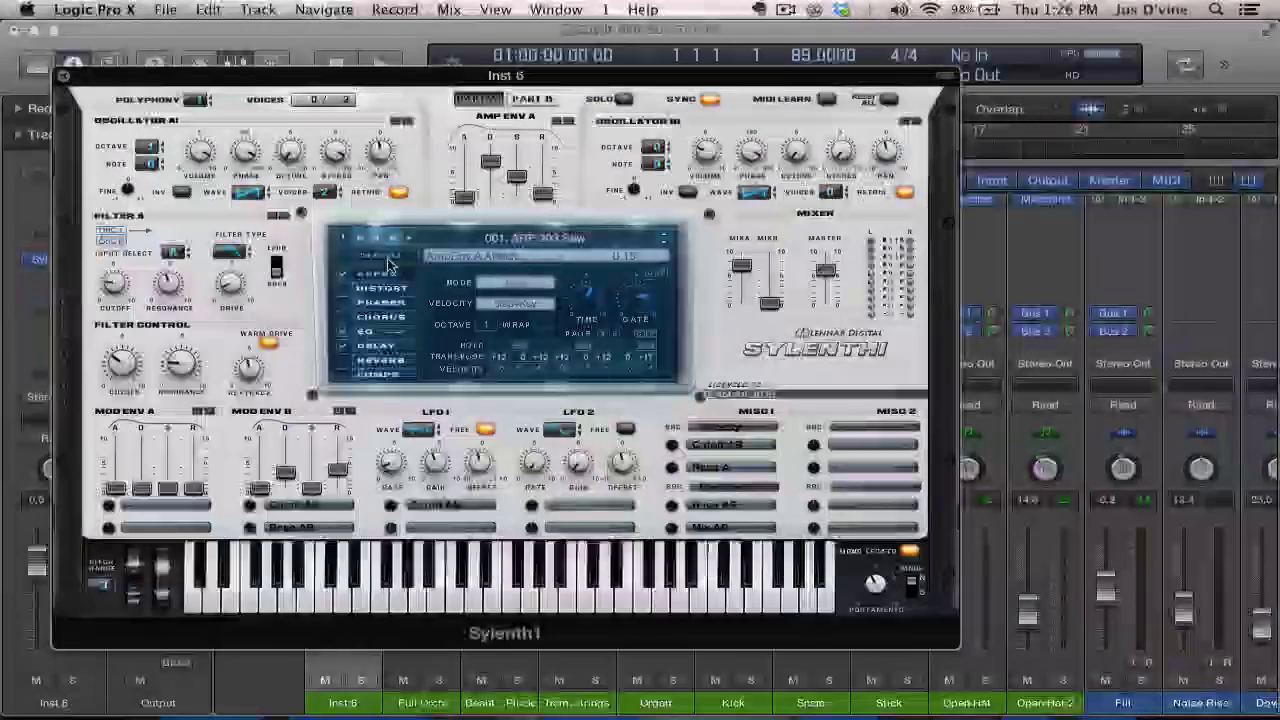
pyautogui.click(378, 255)
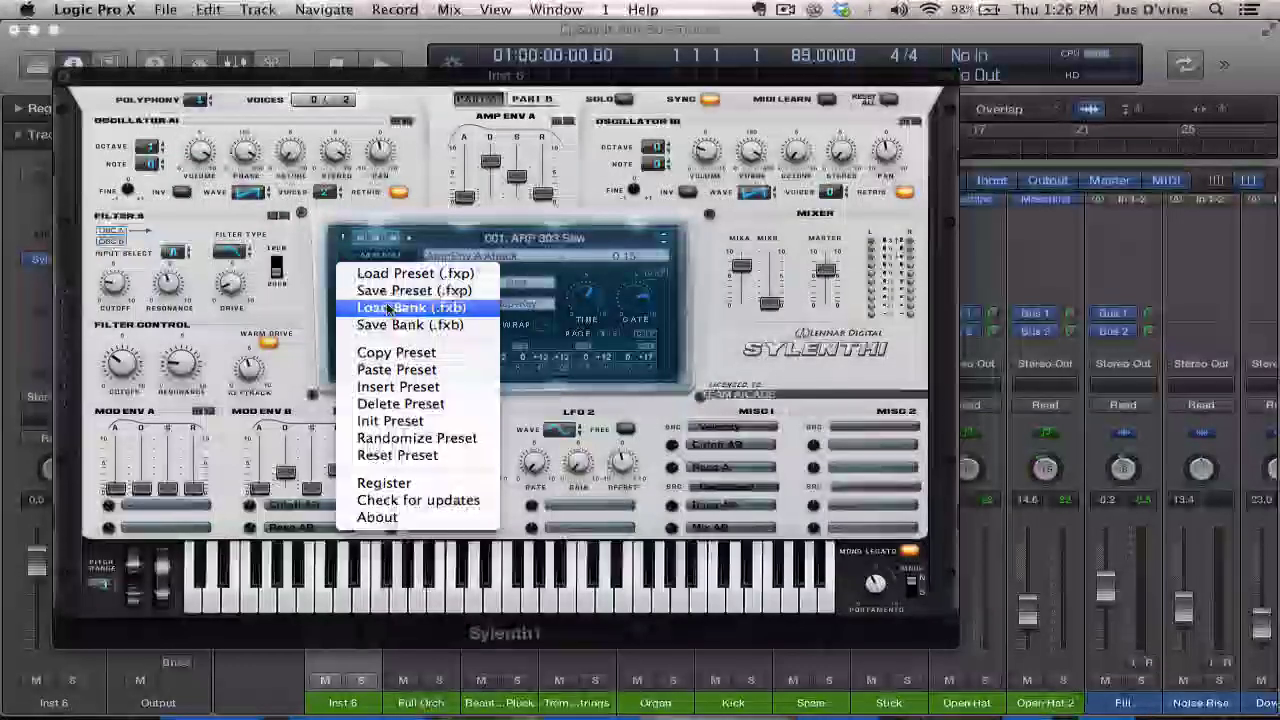
pyautogui.click(388, 309)
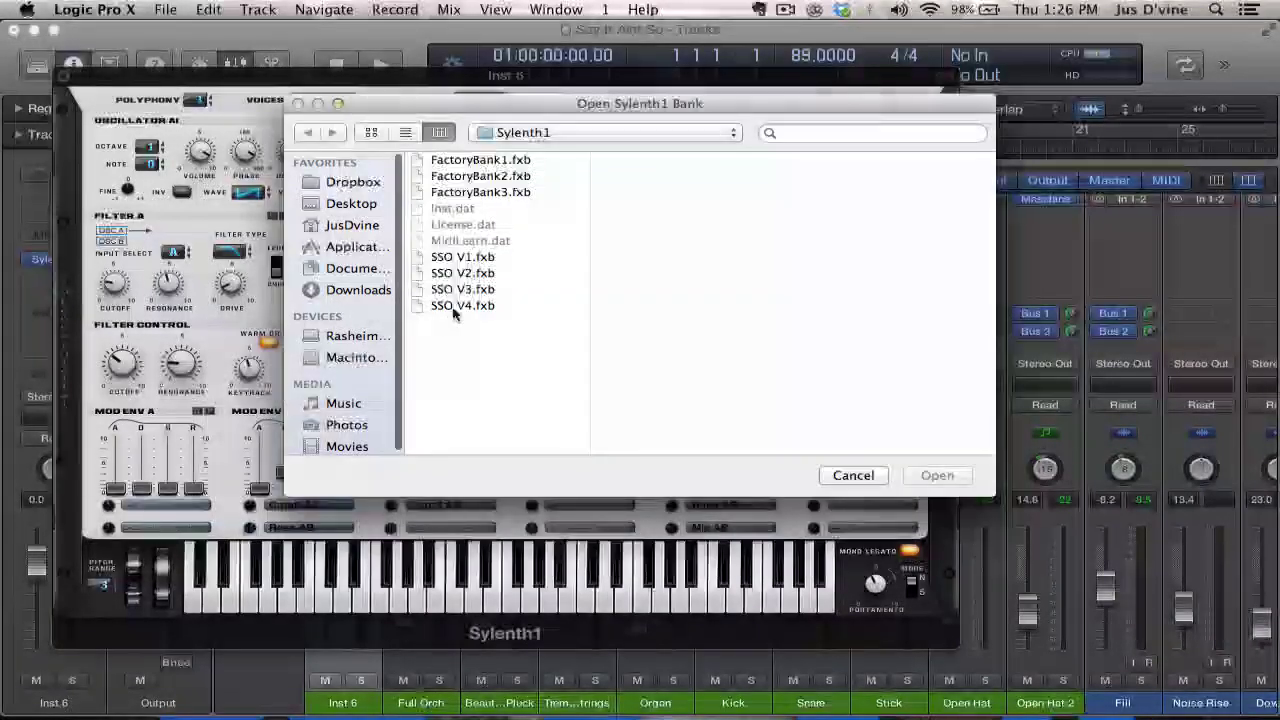
# - Load the SSO V4.fxb bank into Sylenth1 and step to the next preset
pyautogui.click(460, 305)
pyautogui.click(935, 475)
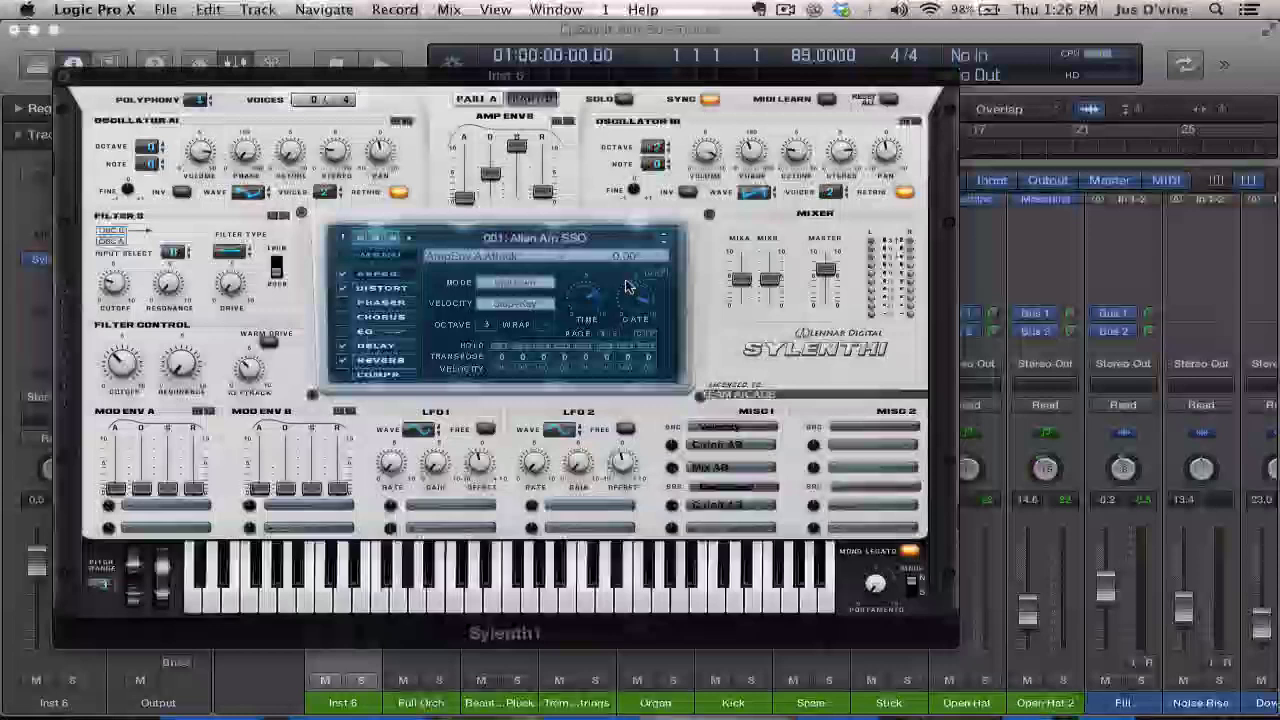
pyautogui.click(663, 243)
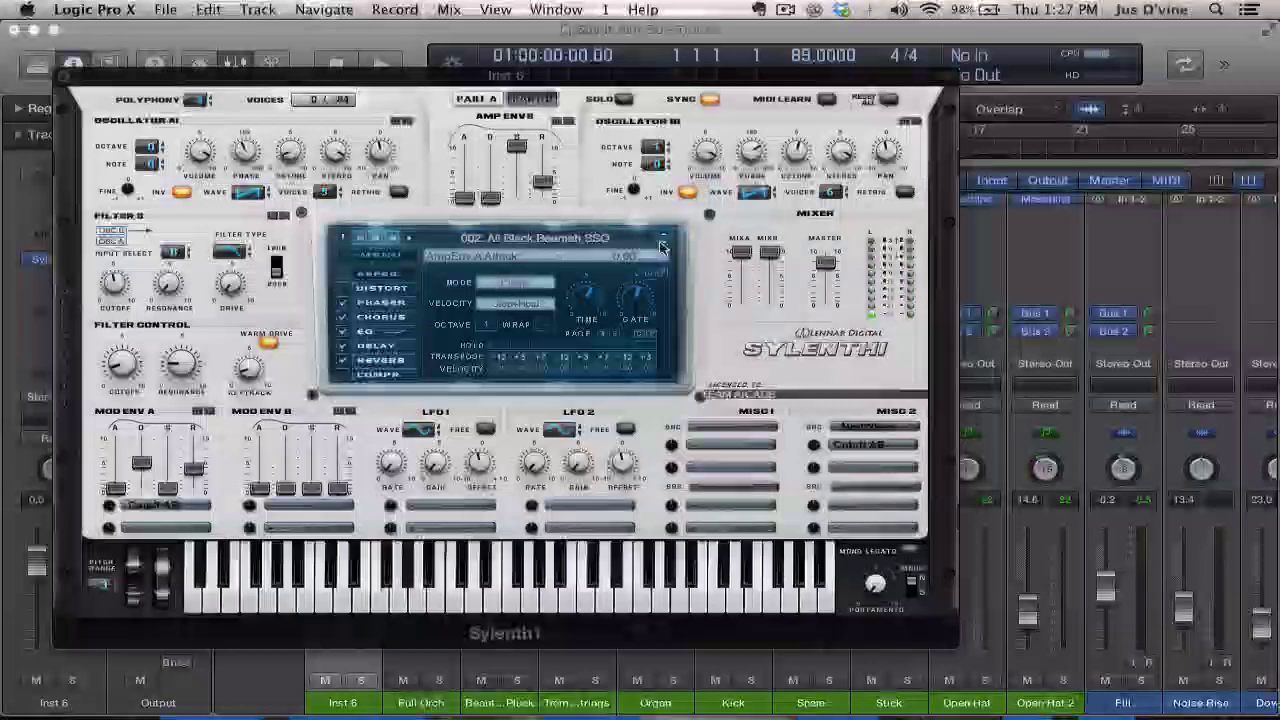
# - Audition further presets up to 006: Batman Dark SY SSO, then close Sylenth1
pyautogui.click(660, 237)
pyautogui.click(660, 237)
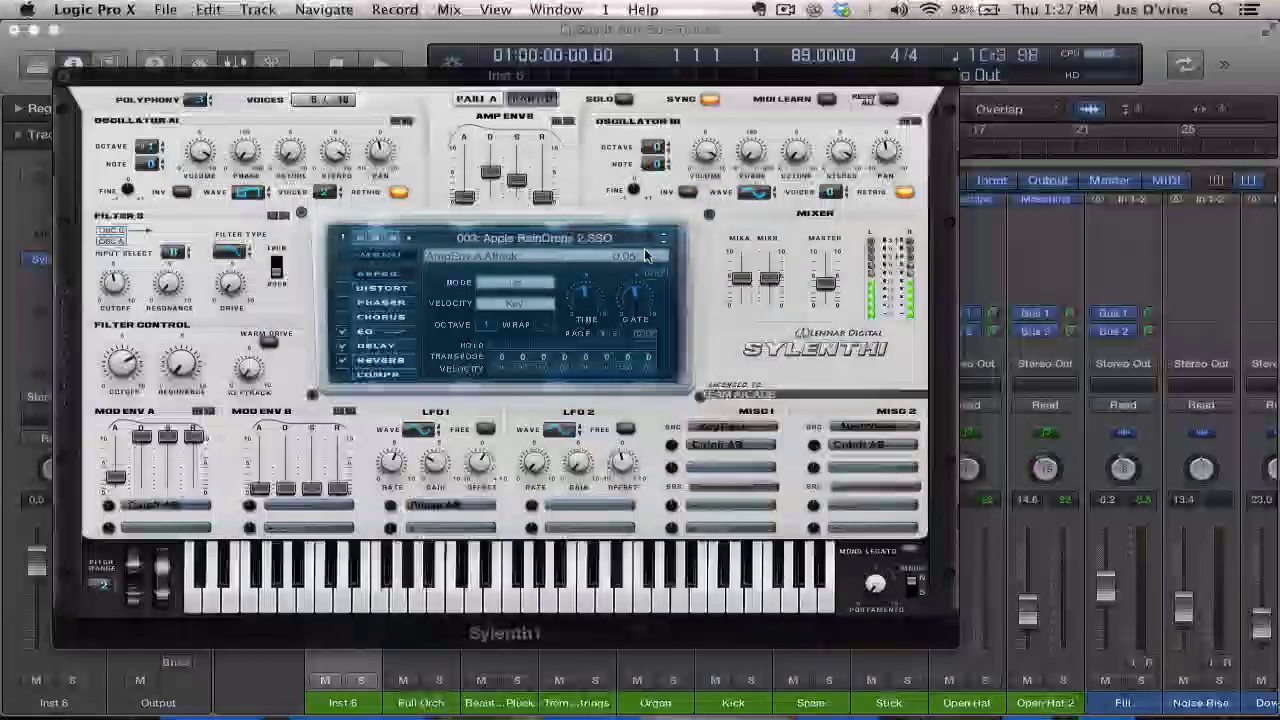
pyautogui.click(663, 241)
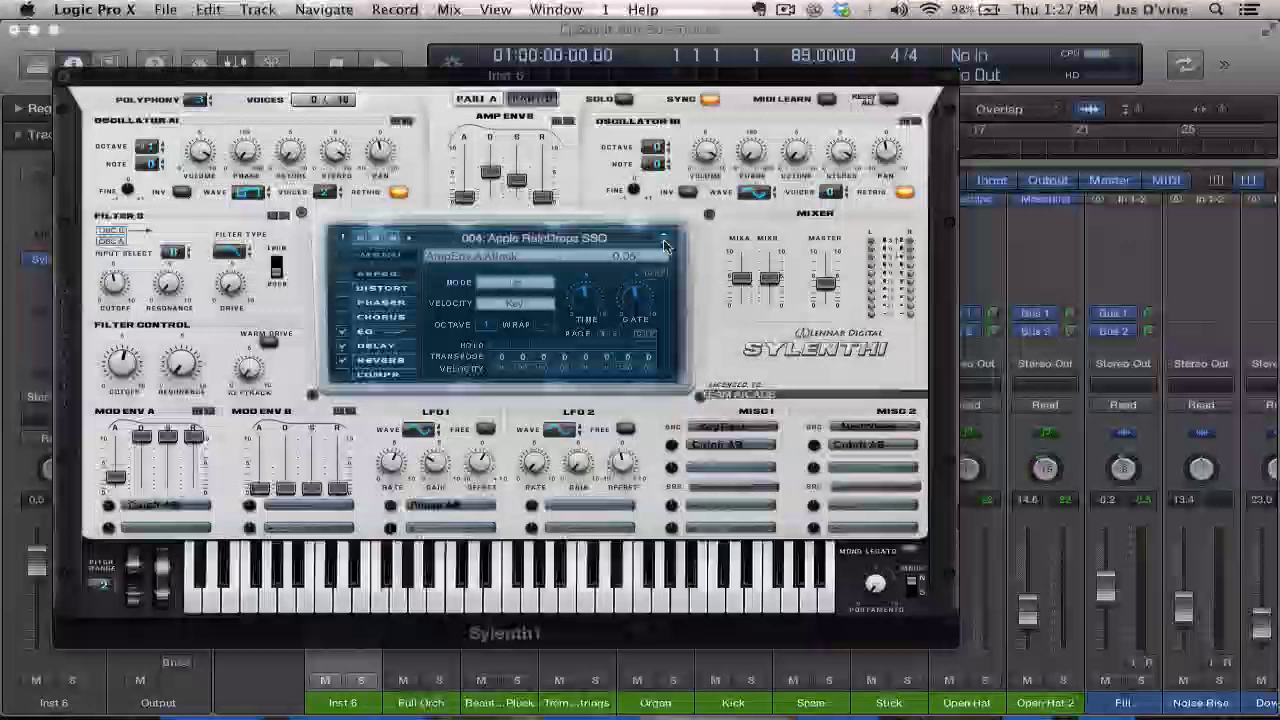
pyautogui.click(663, 241)
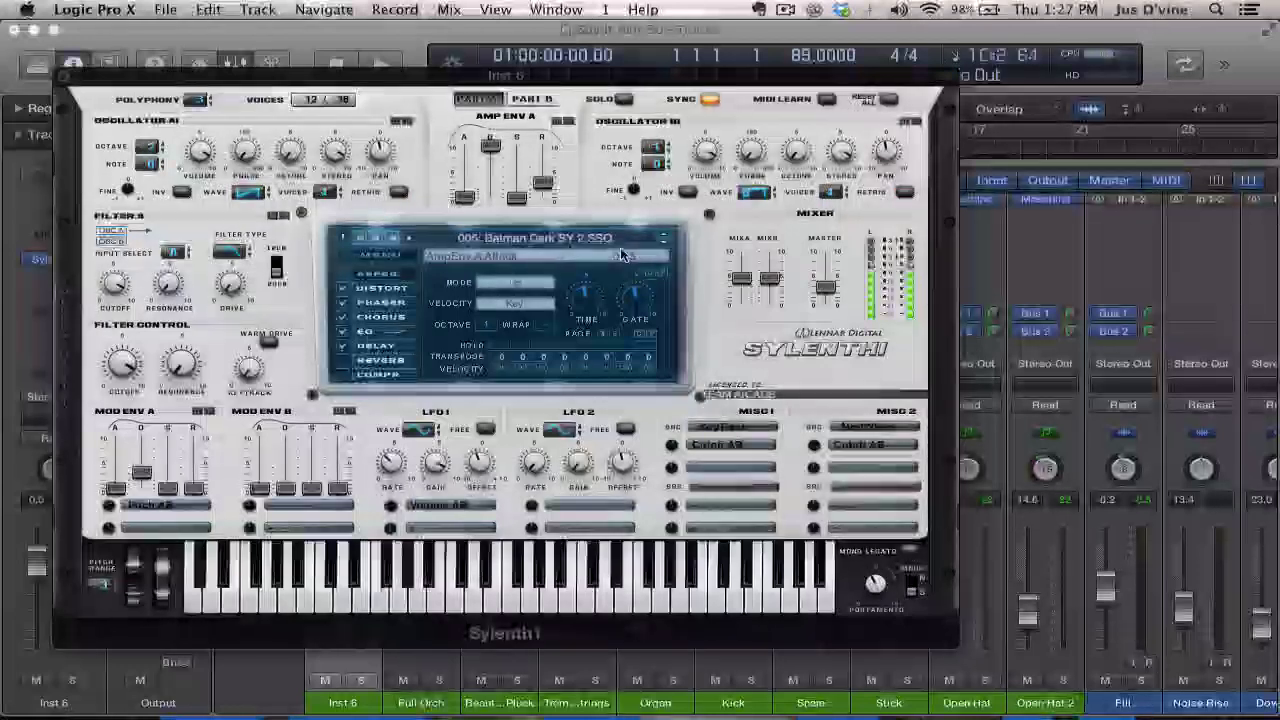
pyautogui.click(664, 242)
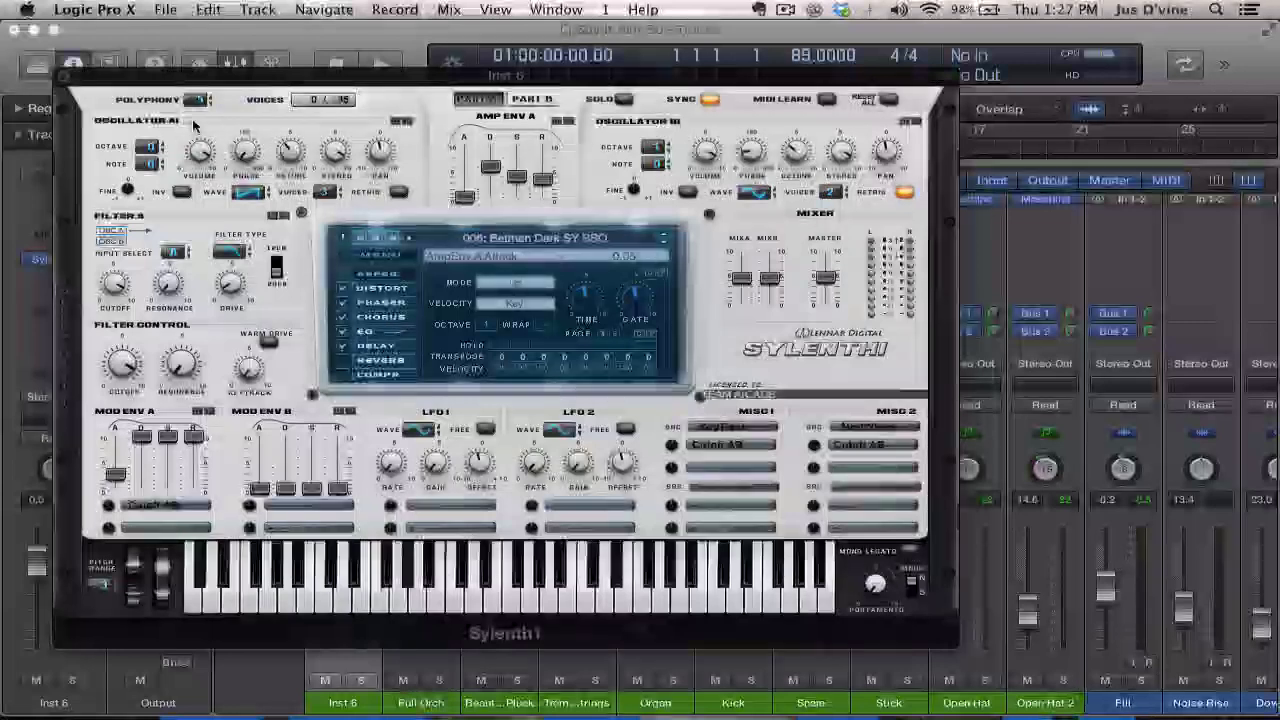
pyautogui.click(68, 75)
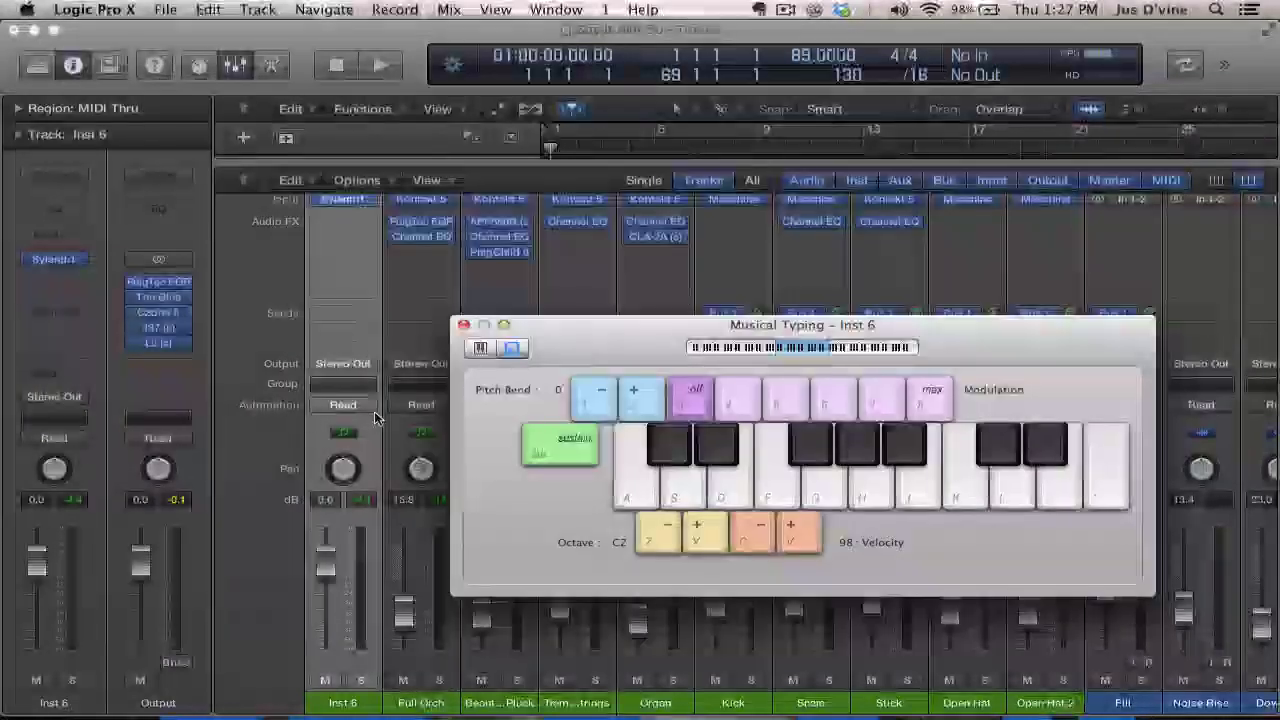
pyautogui.click(463, 325)
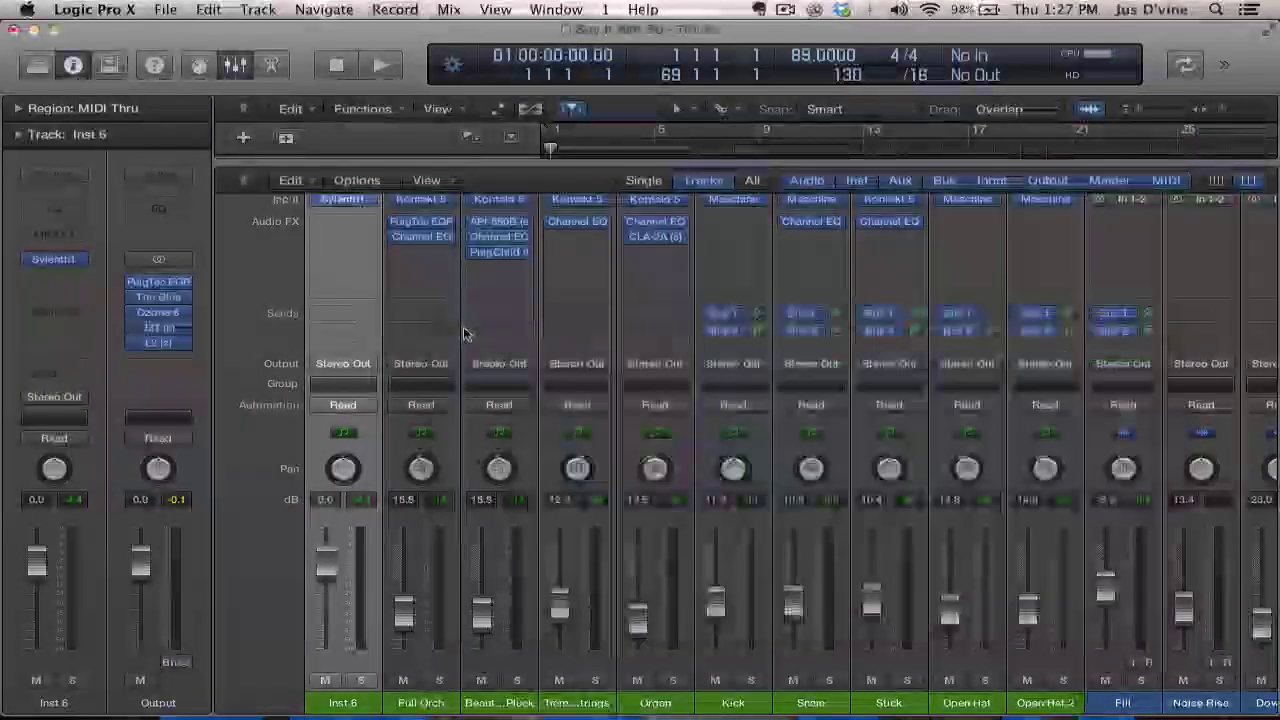
pyautogui.click(368, 230)
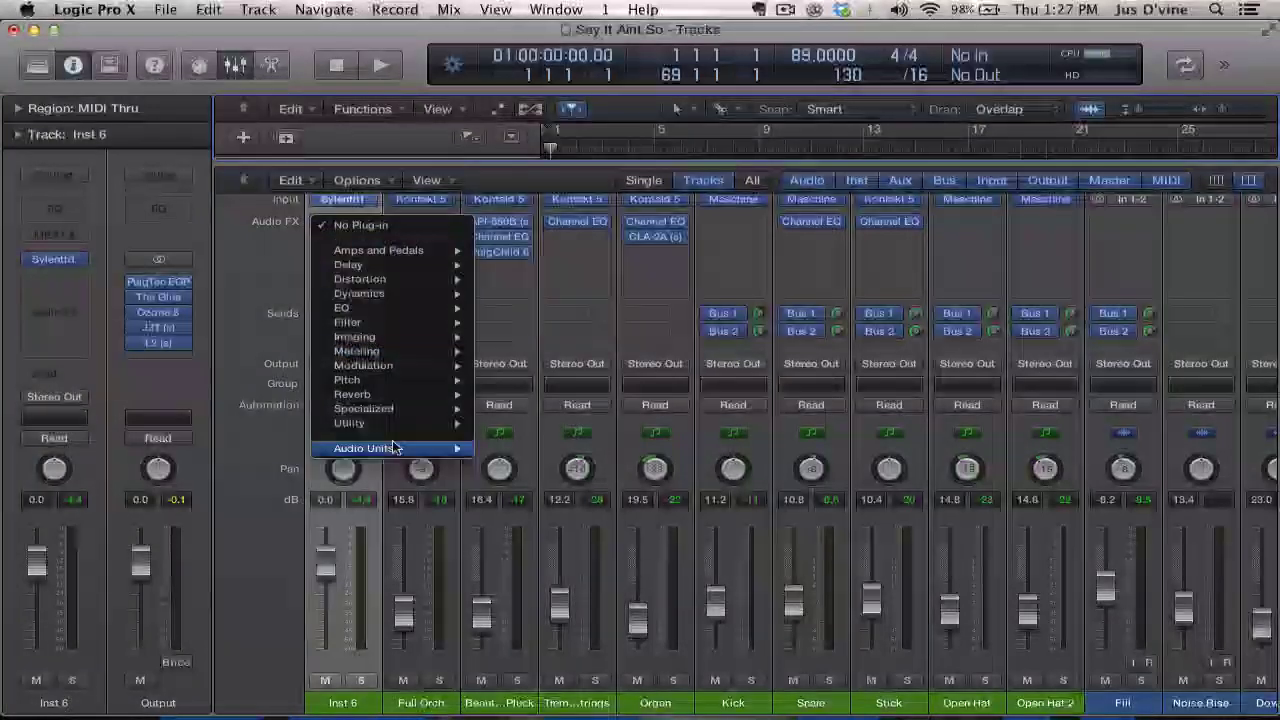
pyautogui.moveTo(420, 449)
pyautogui.moveTo(520, 614)
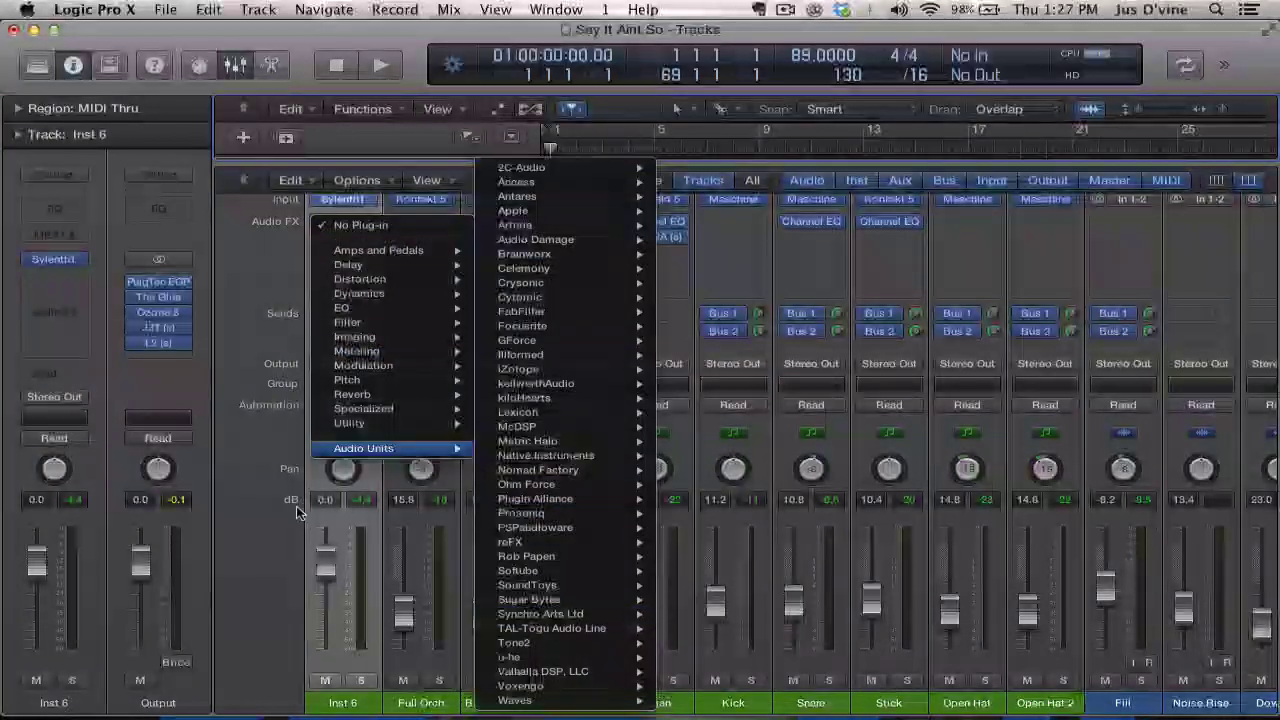
pyautogui.moveTo(603, 587)
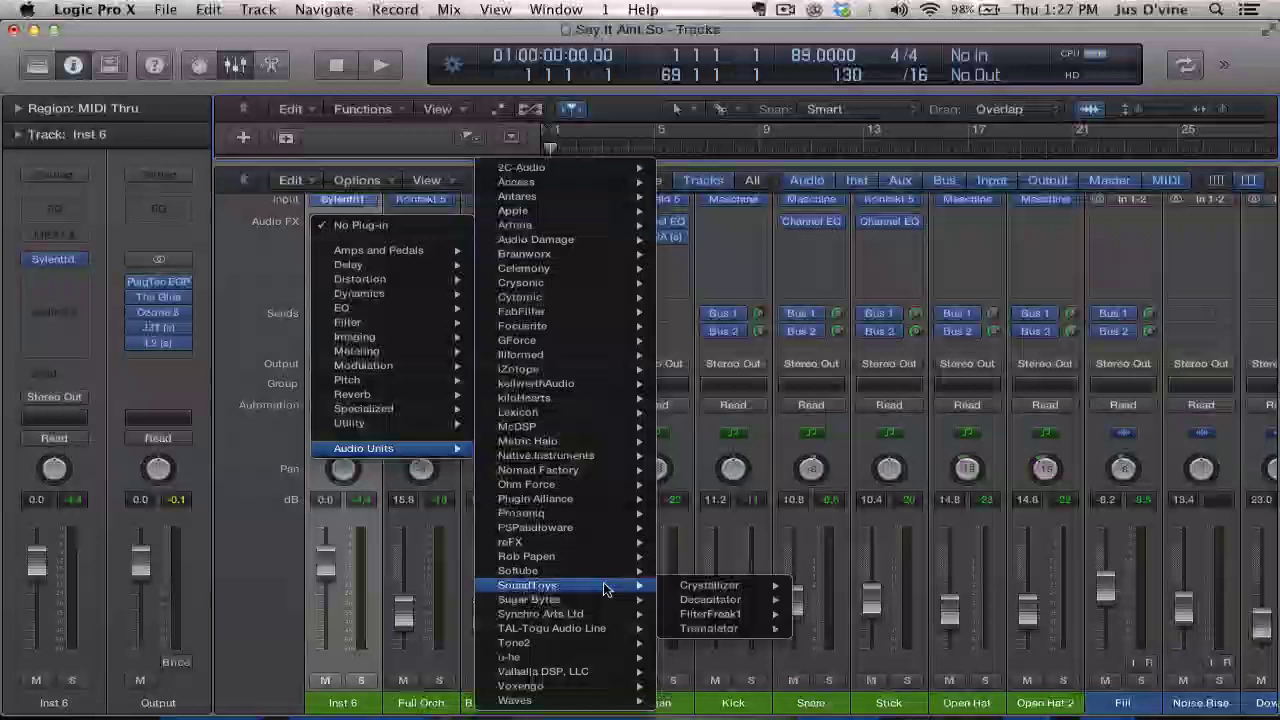
pyautogui.moveTo(703, 630)
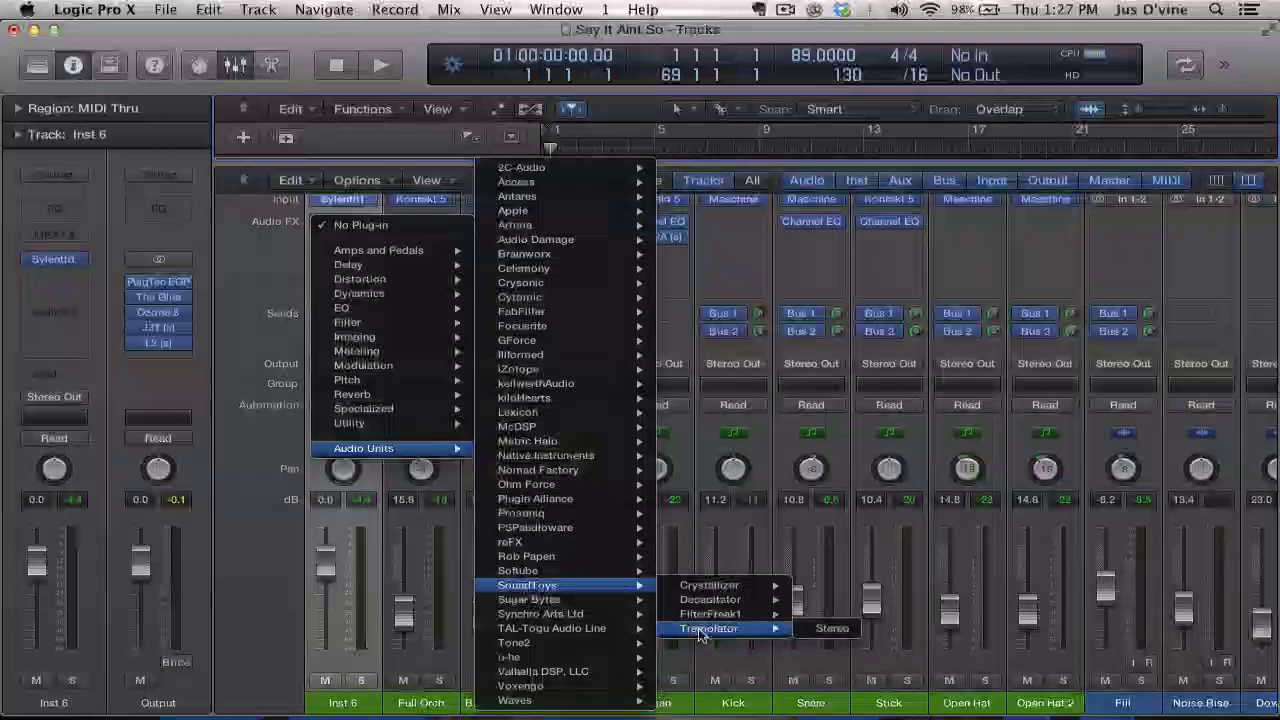
pyautogui.click(694, 474)
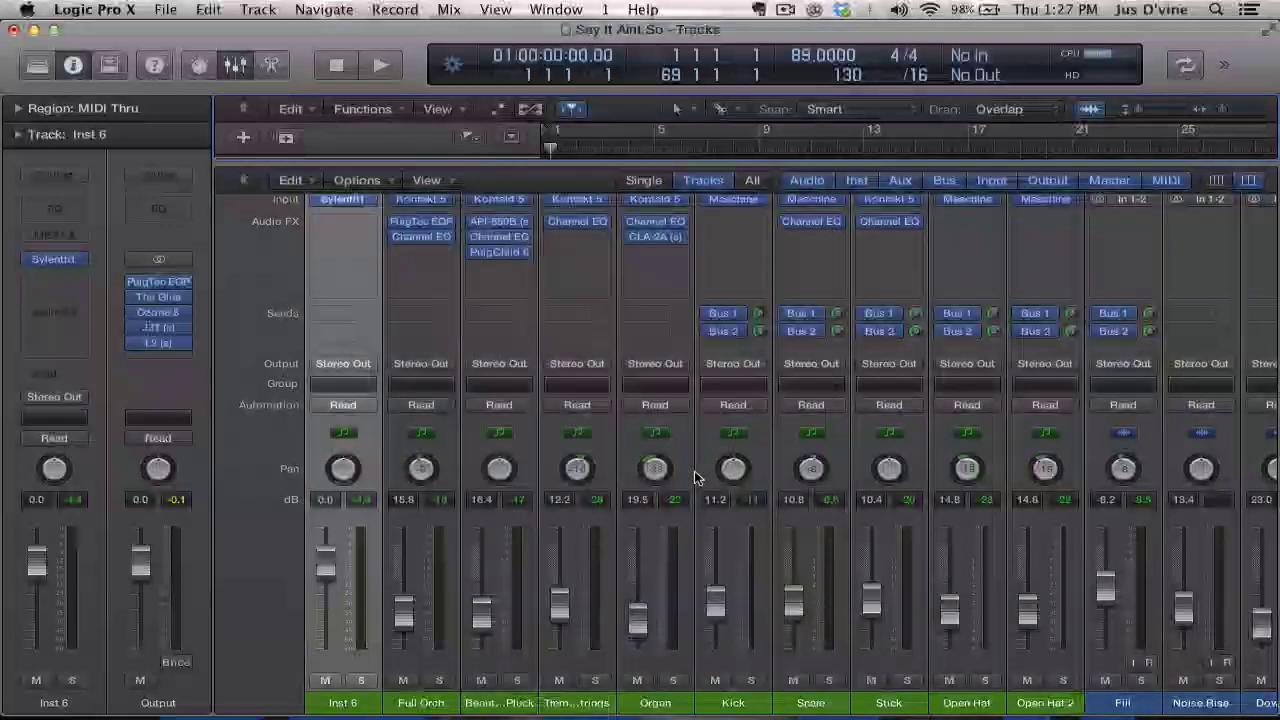
# - Open the 32 Lives menu-bar dropdown with About, Plug-ins Manager and Contact Support
pyautogui.click(815, 10)
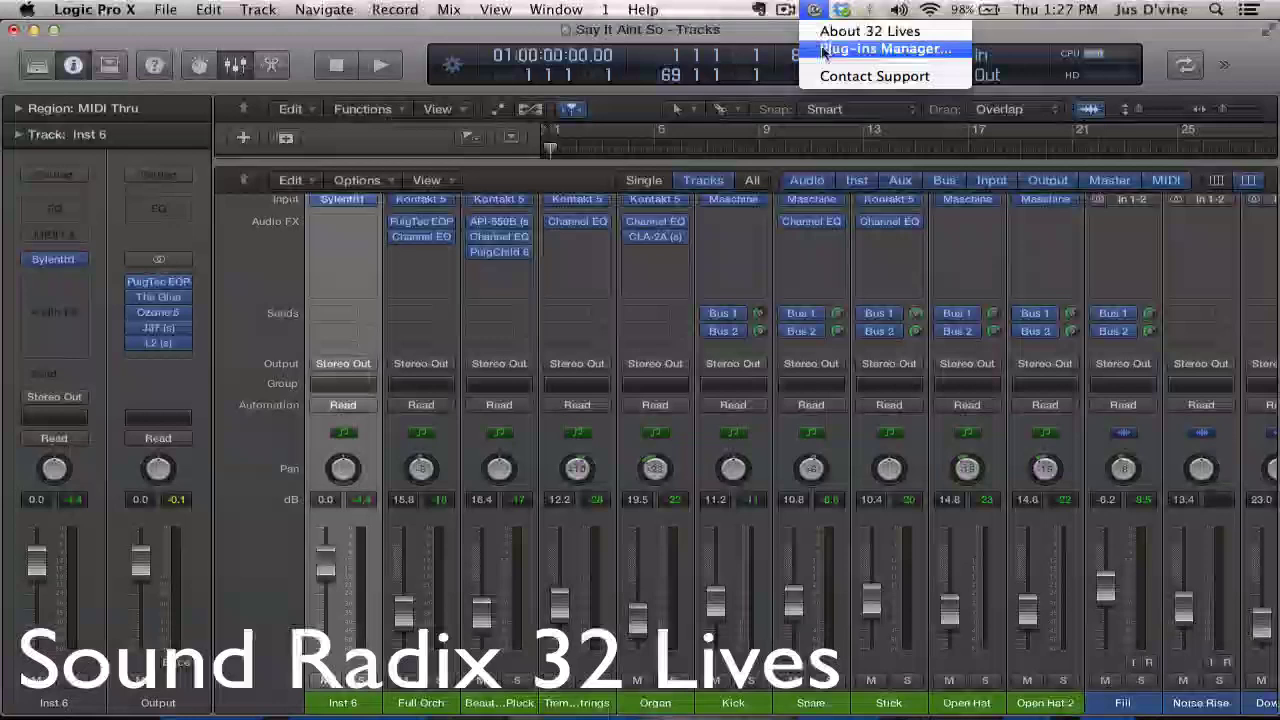
# - Launch the 32 Lives Plug-ins Manager and scroll its Audio Units list, including resurrected Sylenth1
pyautogui.click(824, 50)
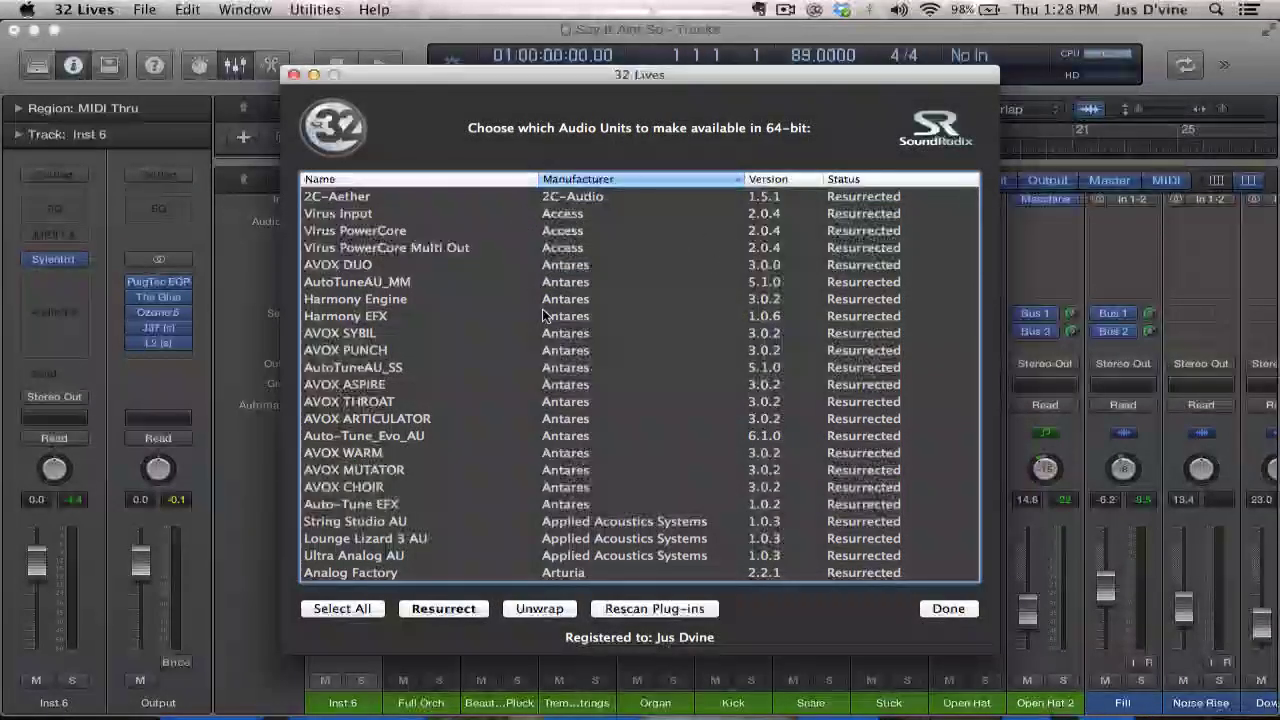
pyautogui.scroll(-5, 607, 391)
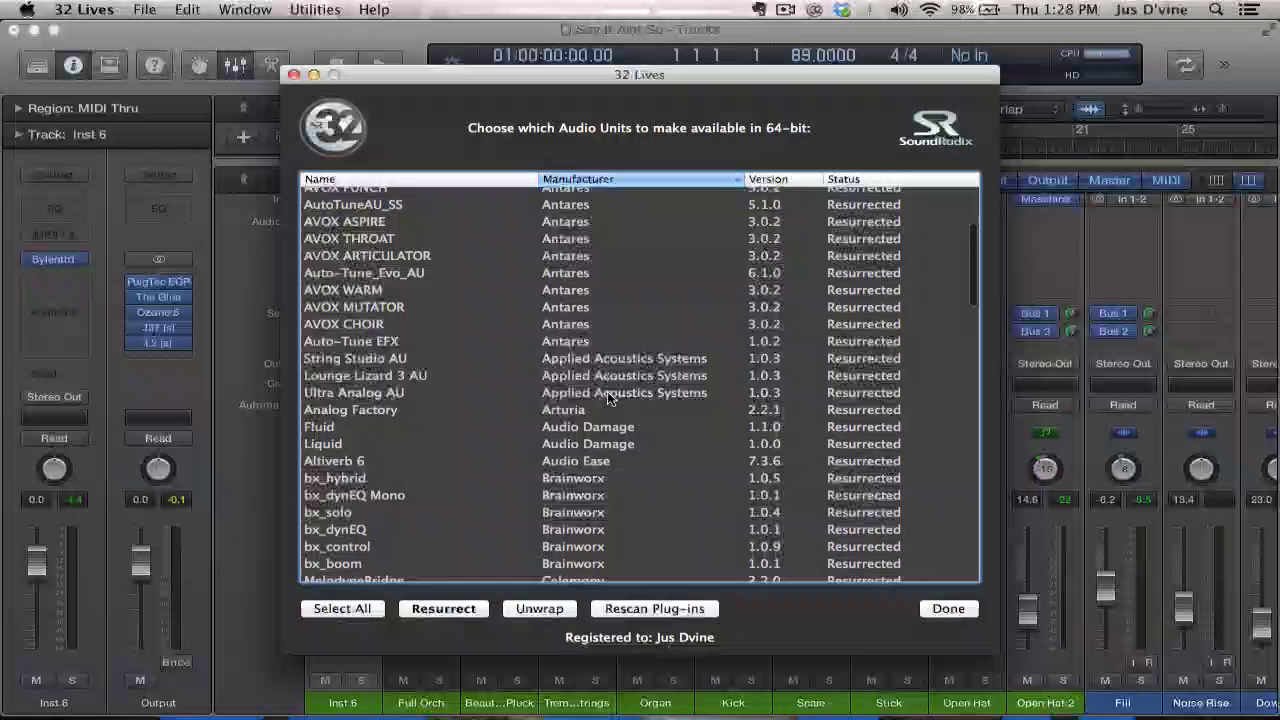
pyautogui.scroll(-1, 607, 391)
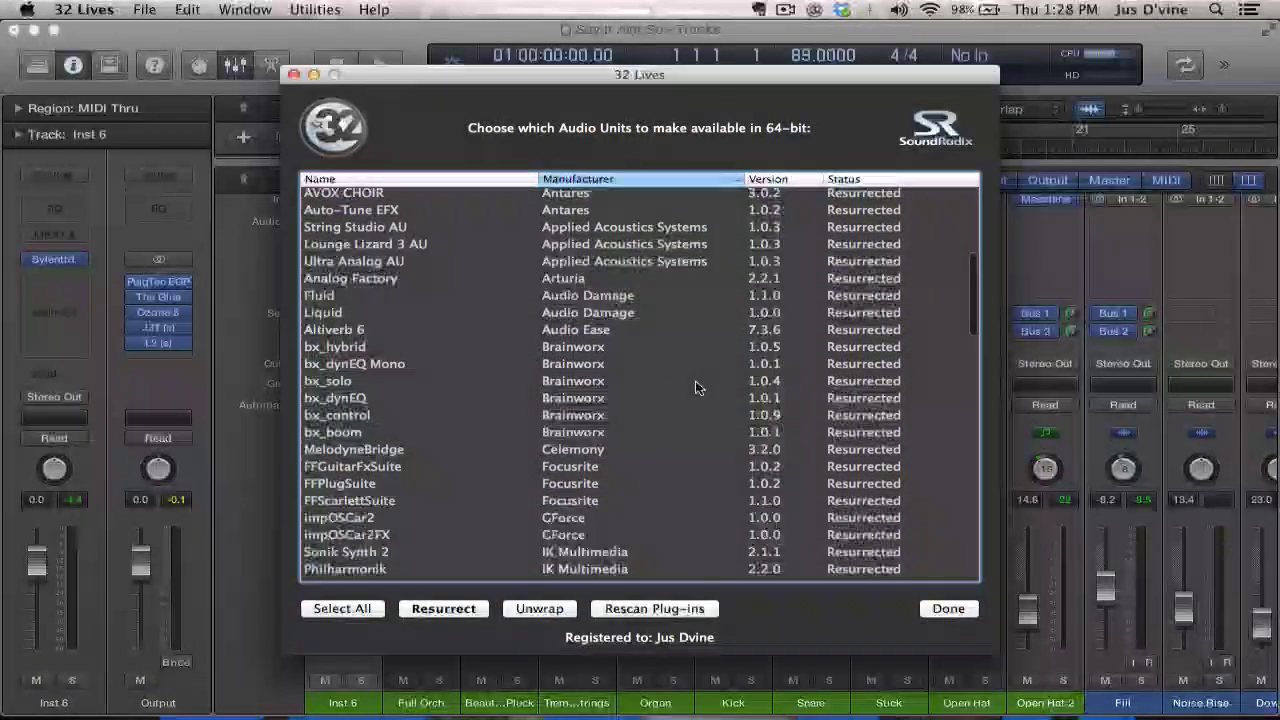
pyautogui.scroll(-5, 700, 388)
pyautogui.scroll(-1, 700, 388)
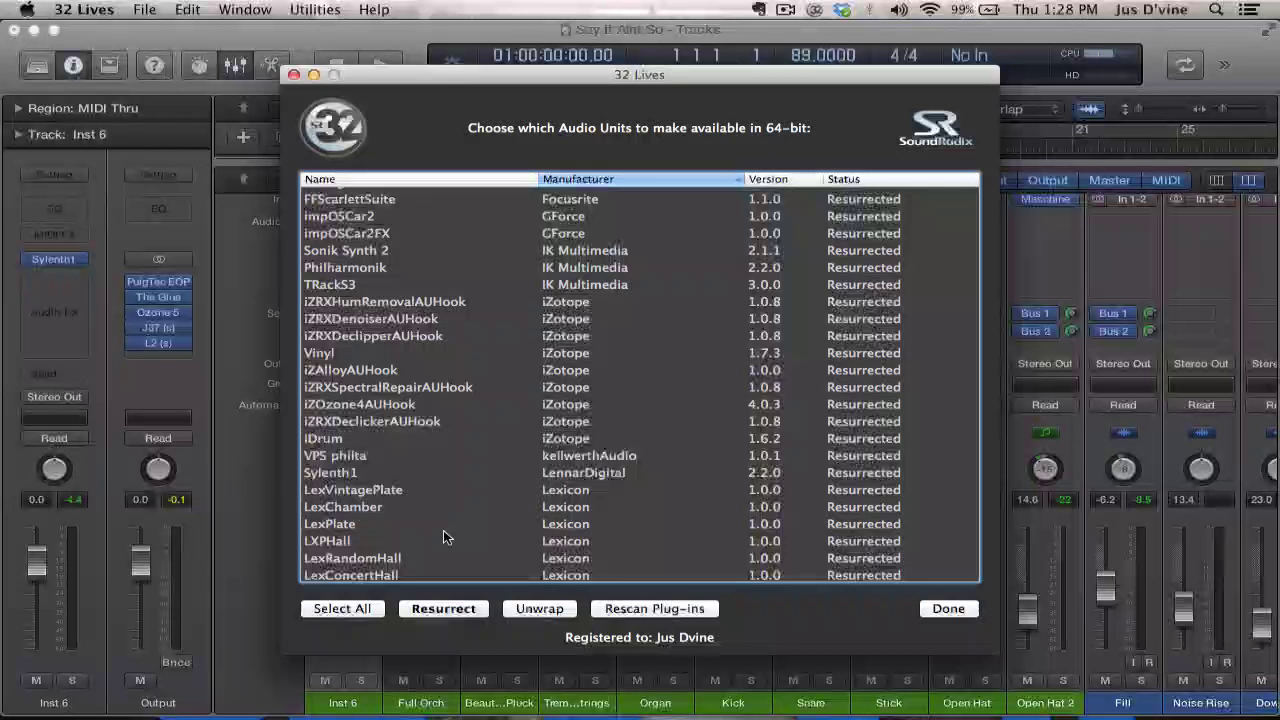
pyautogui.click(401, 452)
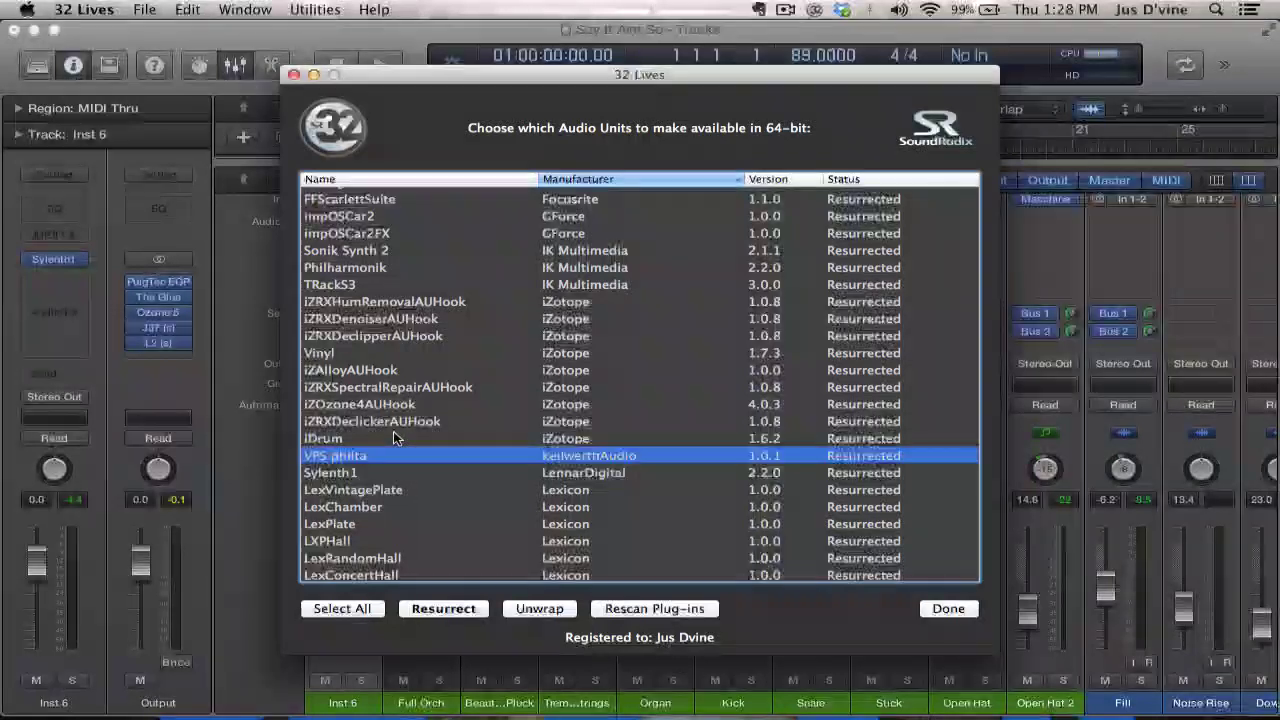
pyautogui.press('super+a')
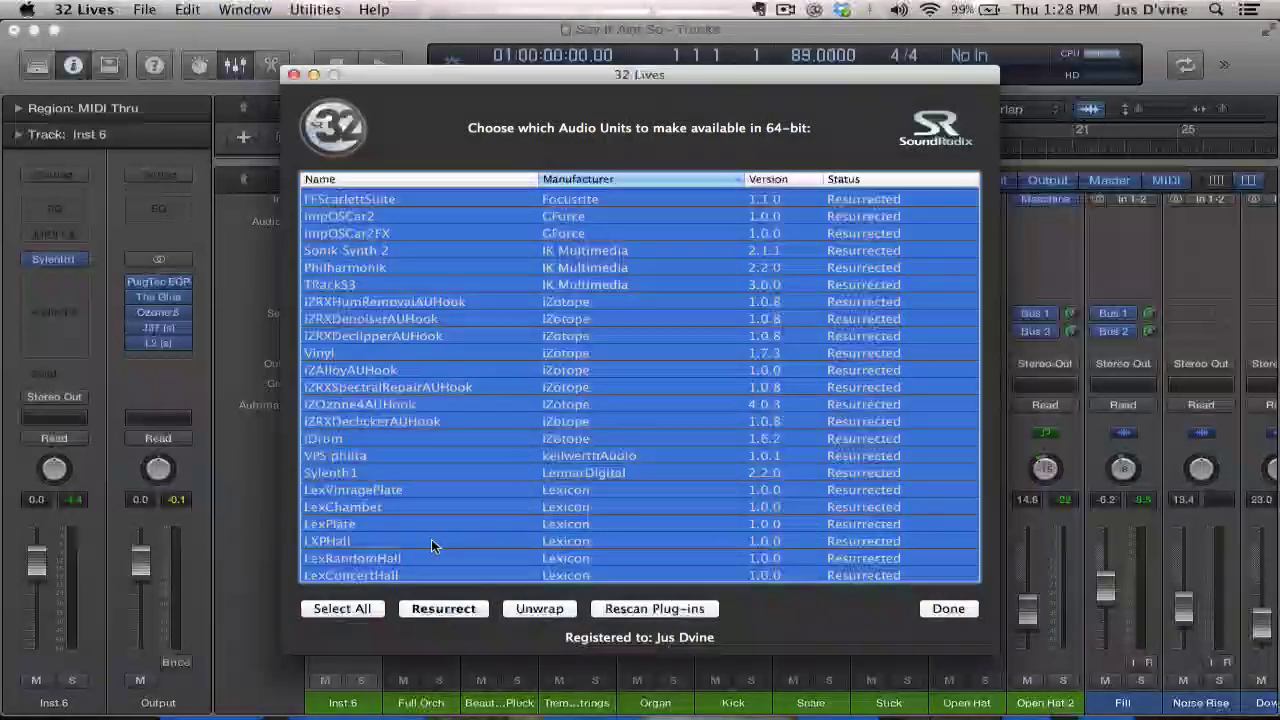
pyautogui.click(431, 539)
pyautogui.scroll(-5, 431, 539)
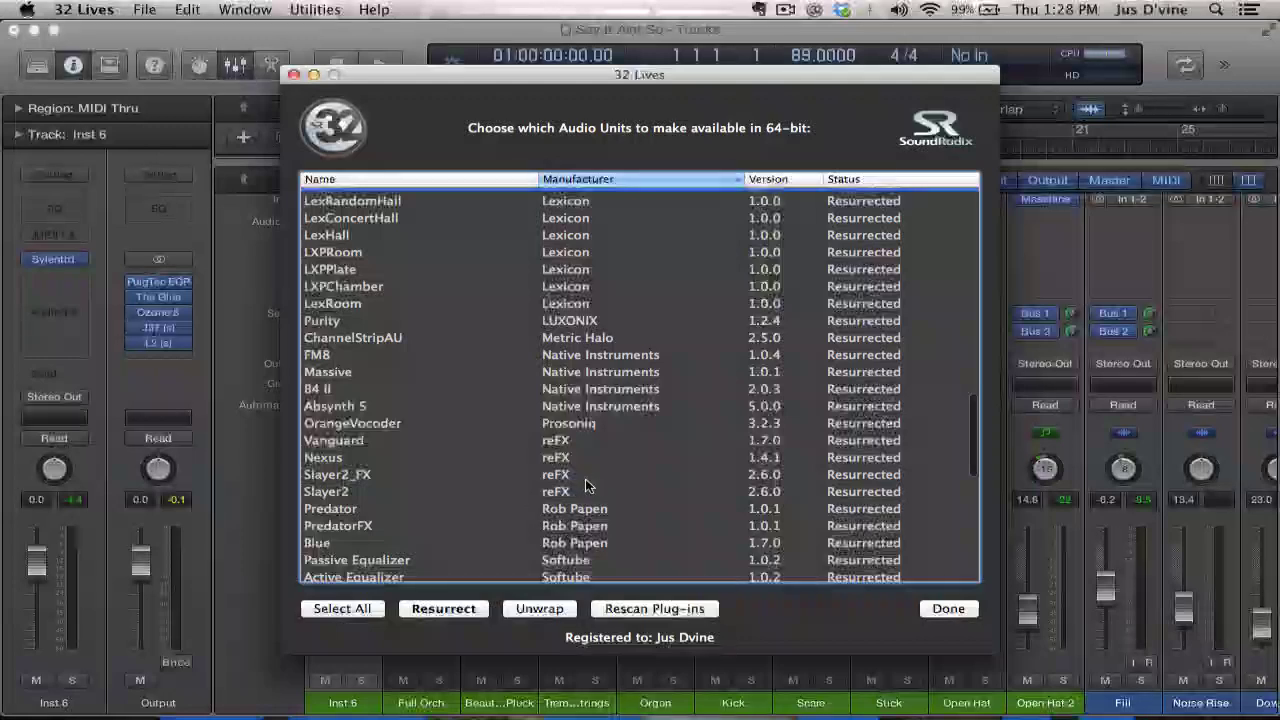
pyautogui.scroll(-5, 585, 480)
pyautogui.scroll(15, 588, 486)
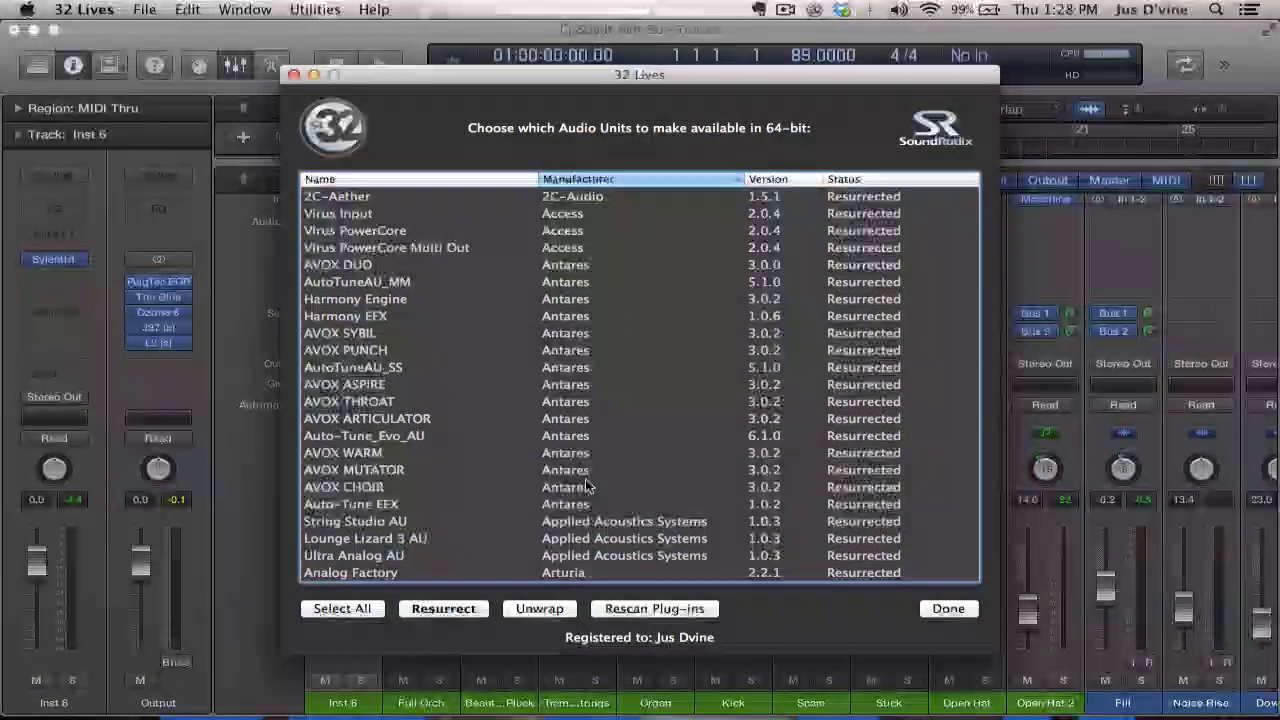
# - Close 32 Lives with Done, hide the Mixer, and select the Full Orch track
pyautogui.click(942, 609)
pyautogui.press('x')
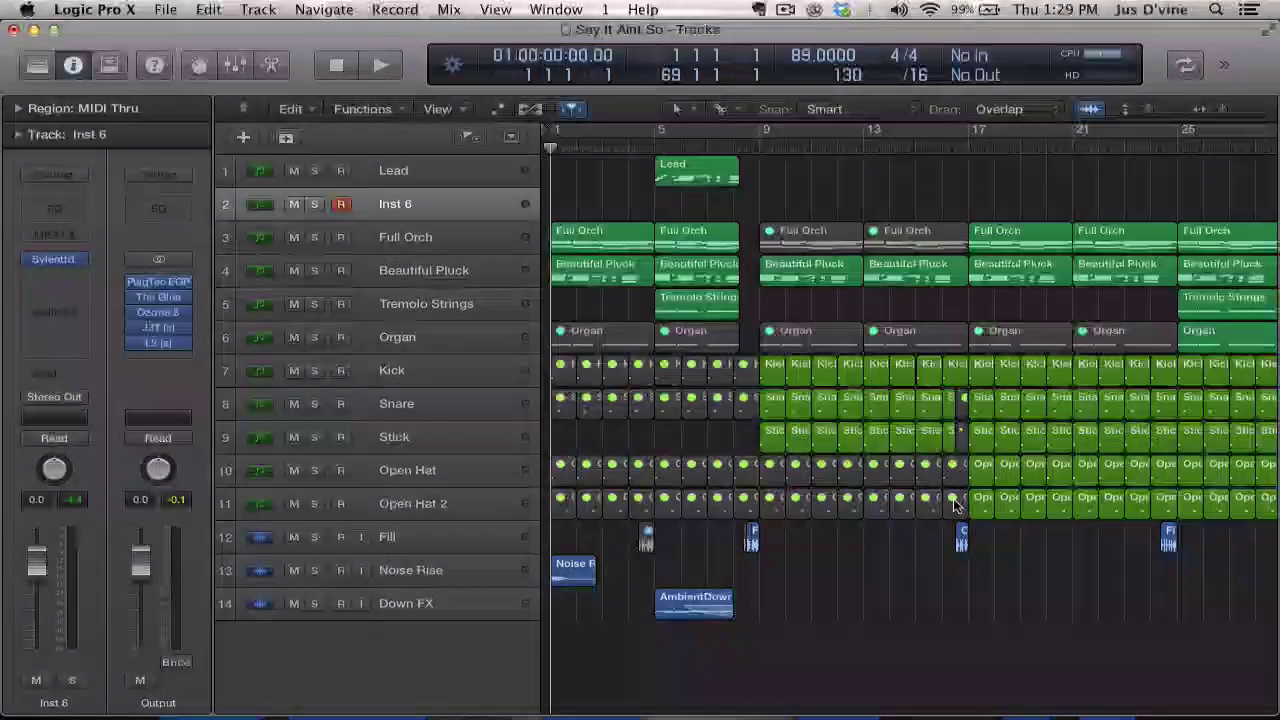
pyautogui.click(439, 236)
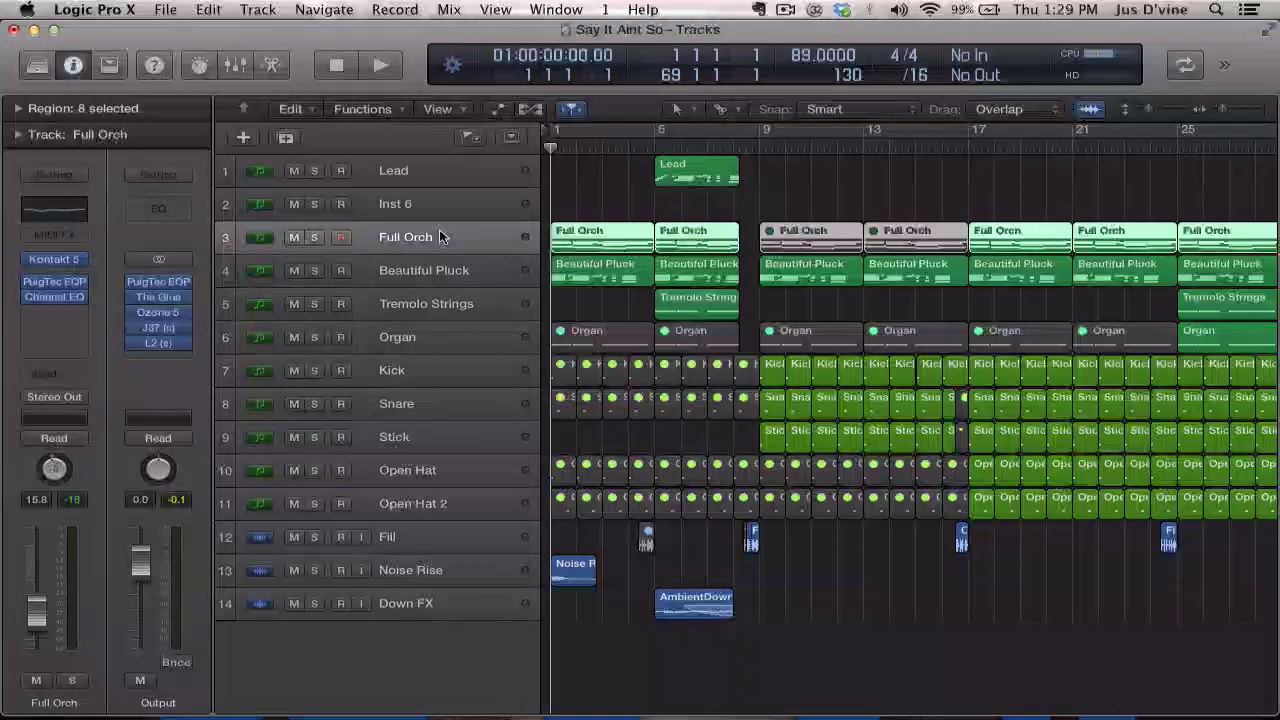
# - Play Say It Aint So from bar 1, stop near bar 17, and return to the start
pyautogui.press('space')
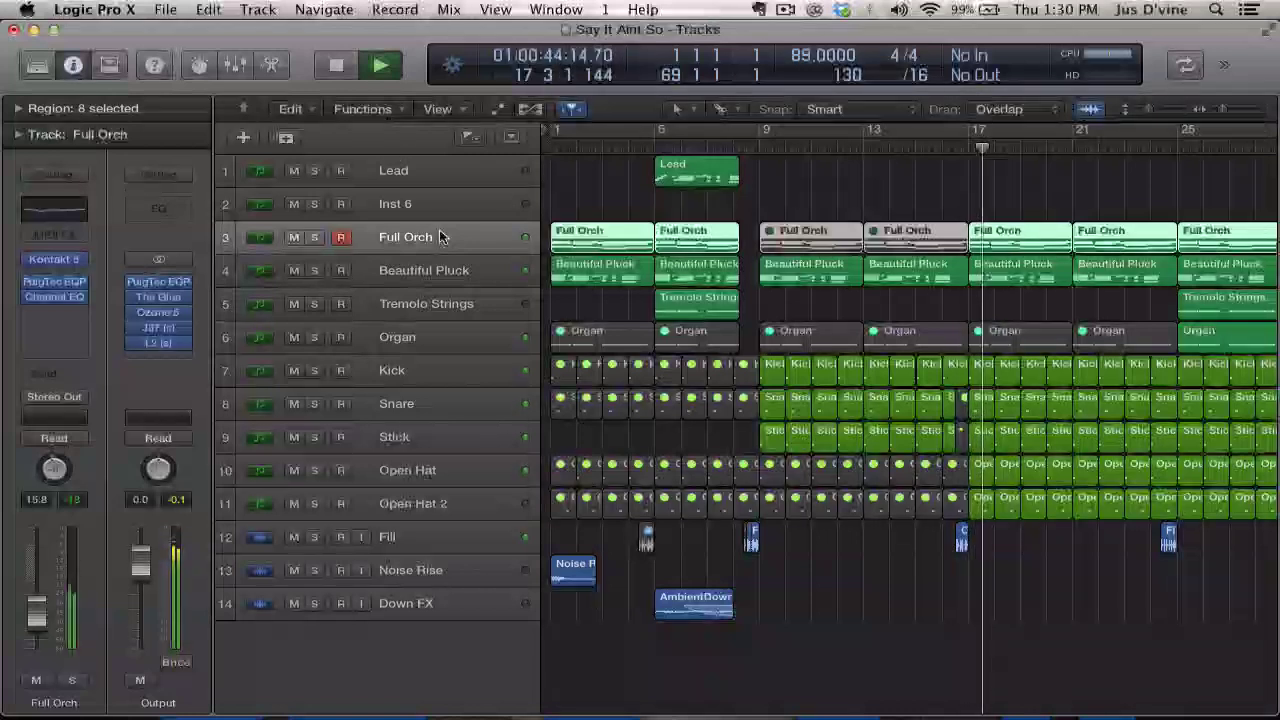
pyautogui.press('space')
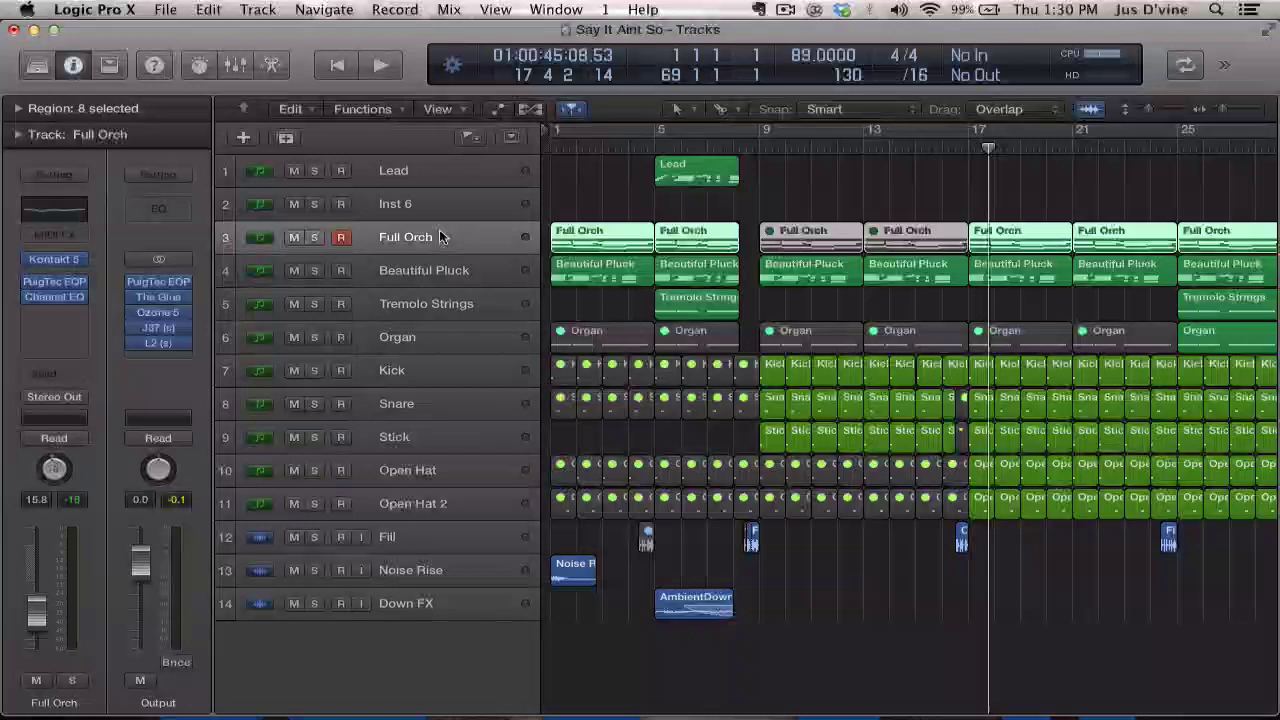
pyautogui.press('Return')
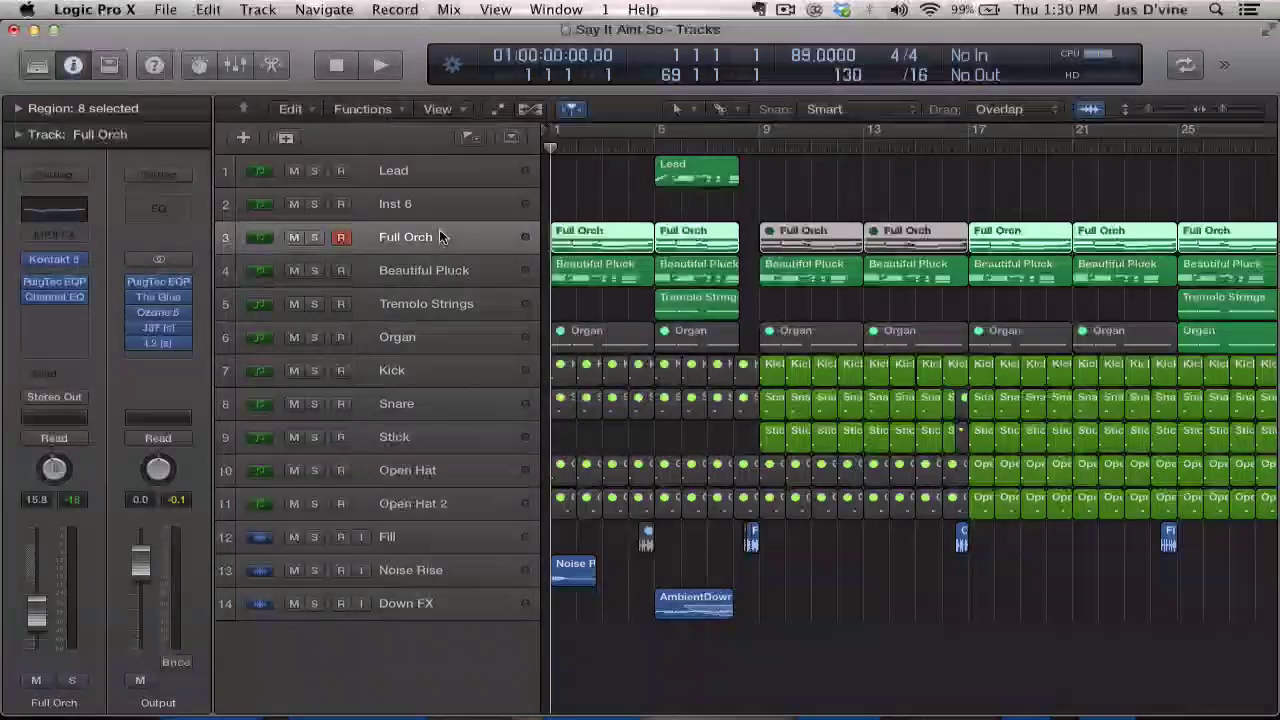
# - Enlarge track lanes, select Beautiful Pluck, and inspect then close its Kontakt 5 window
pyautogui.press('super+Down')
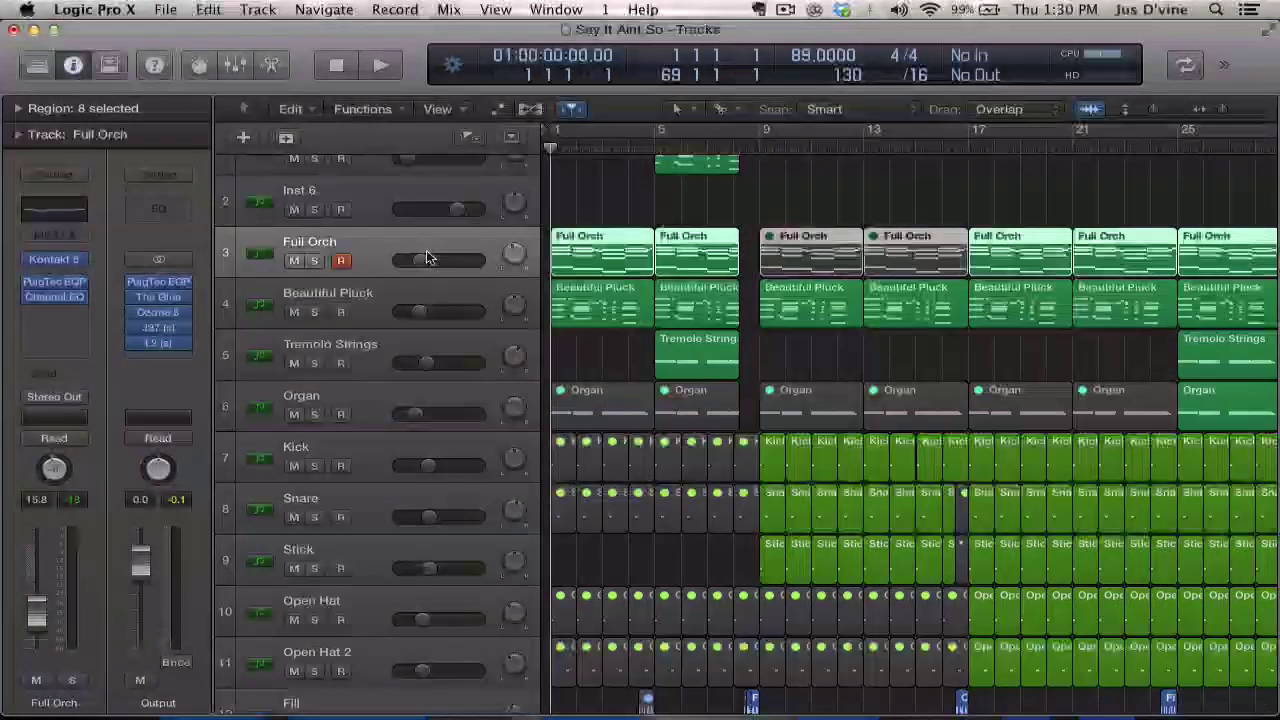
pyautogui.click(373, 311)
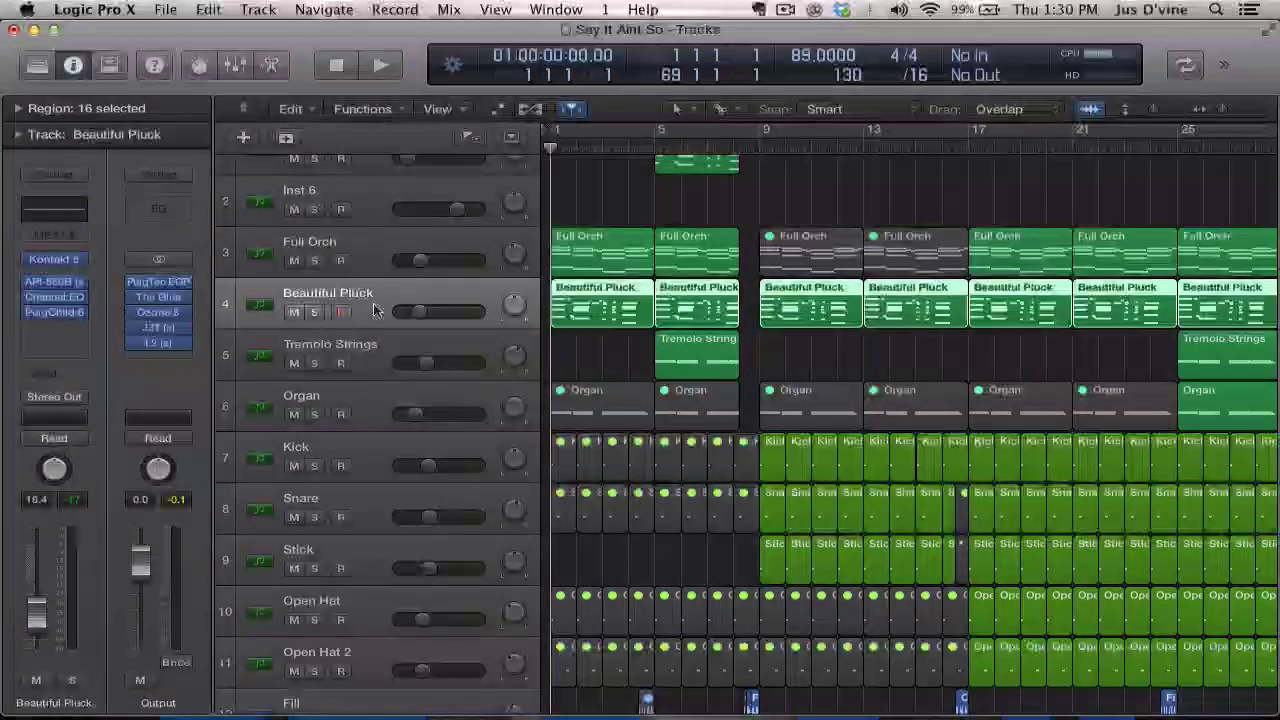
pyautogui.moveTo(58, 260)
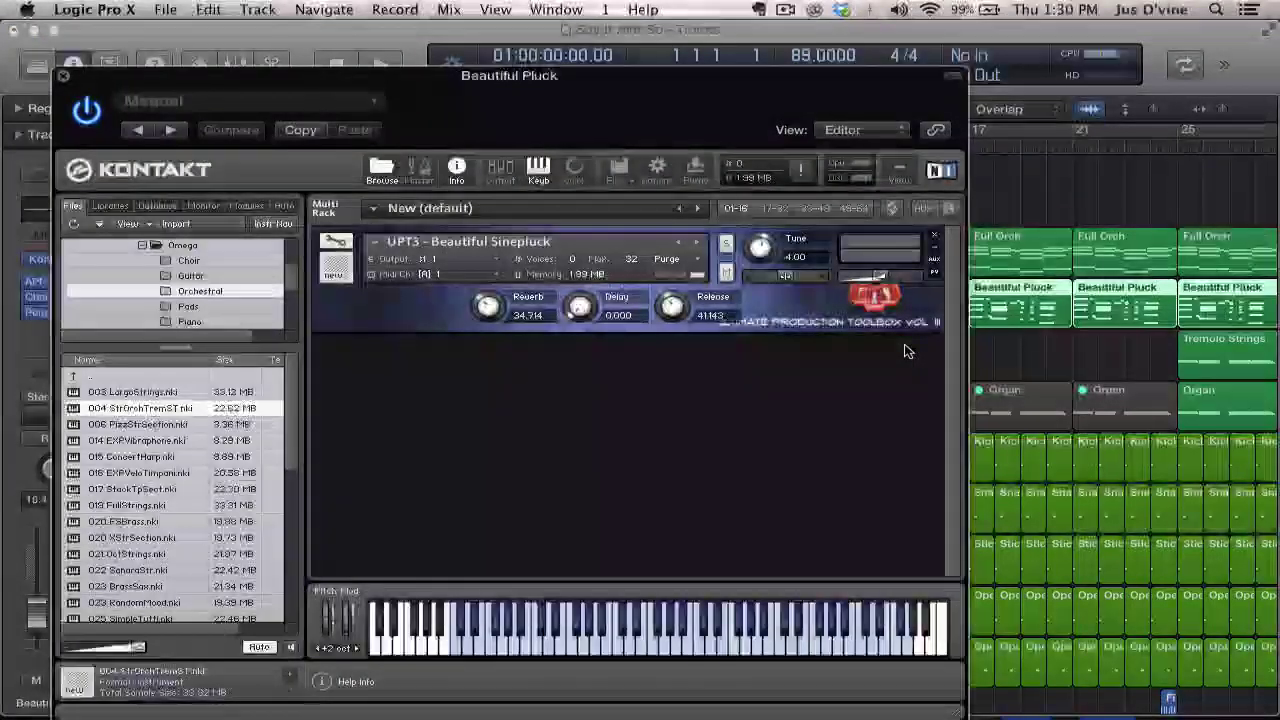
pyautogui.click(62, 78)
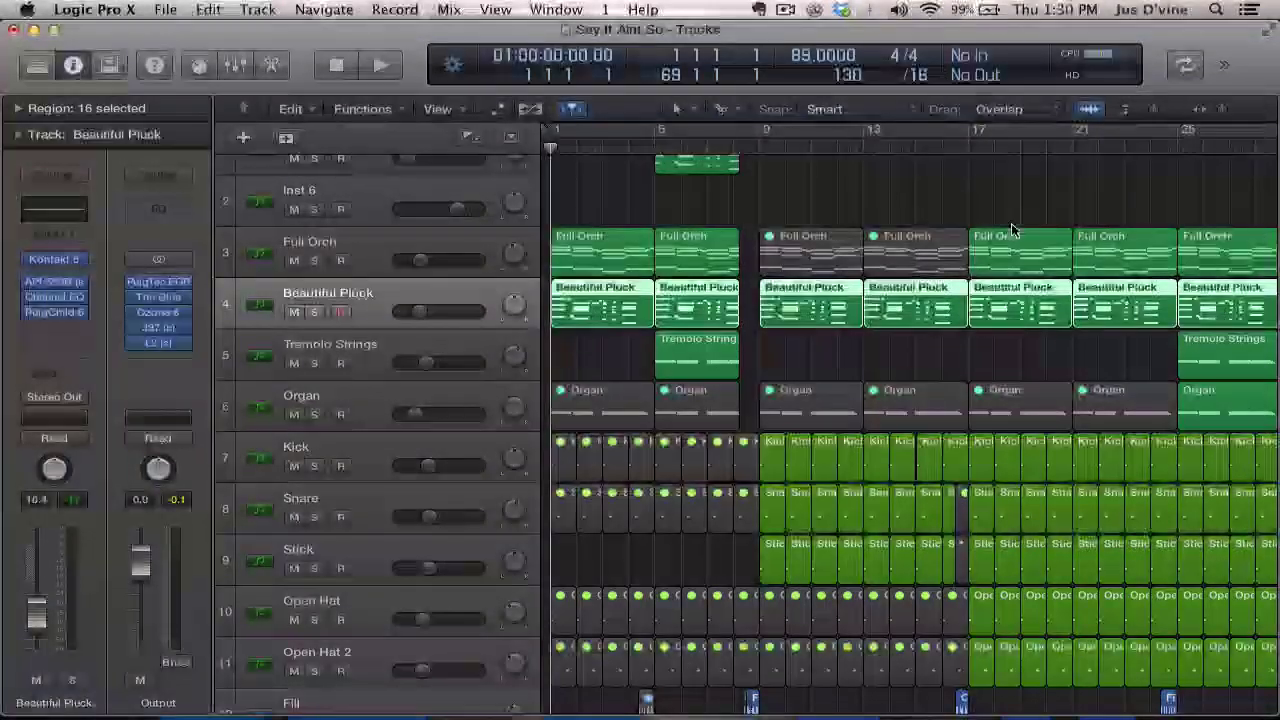
# - Rubber-band select the Open Hat and Open Hat 2 regions at bars 17–19
pyautogui.press('super+Down')
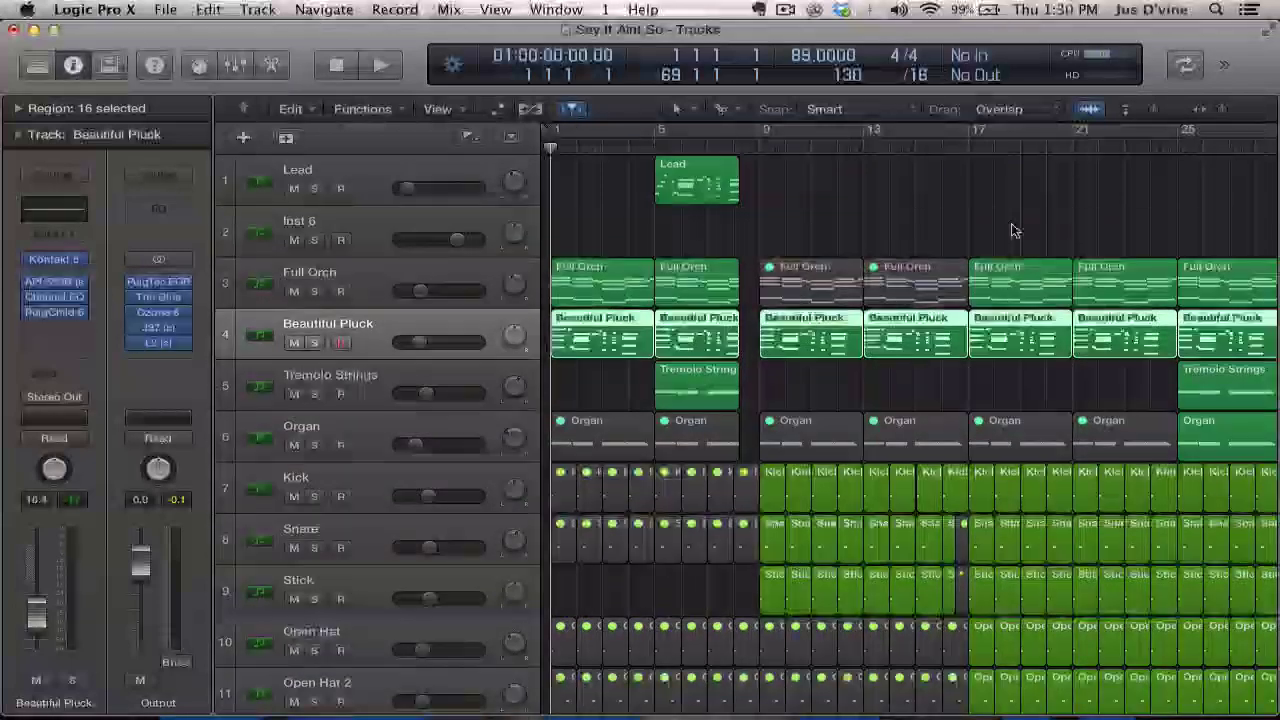
pyautogui.hscroll(5, 1012, 231)
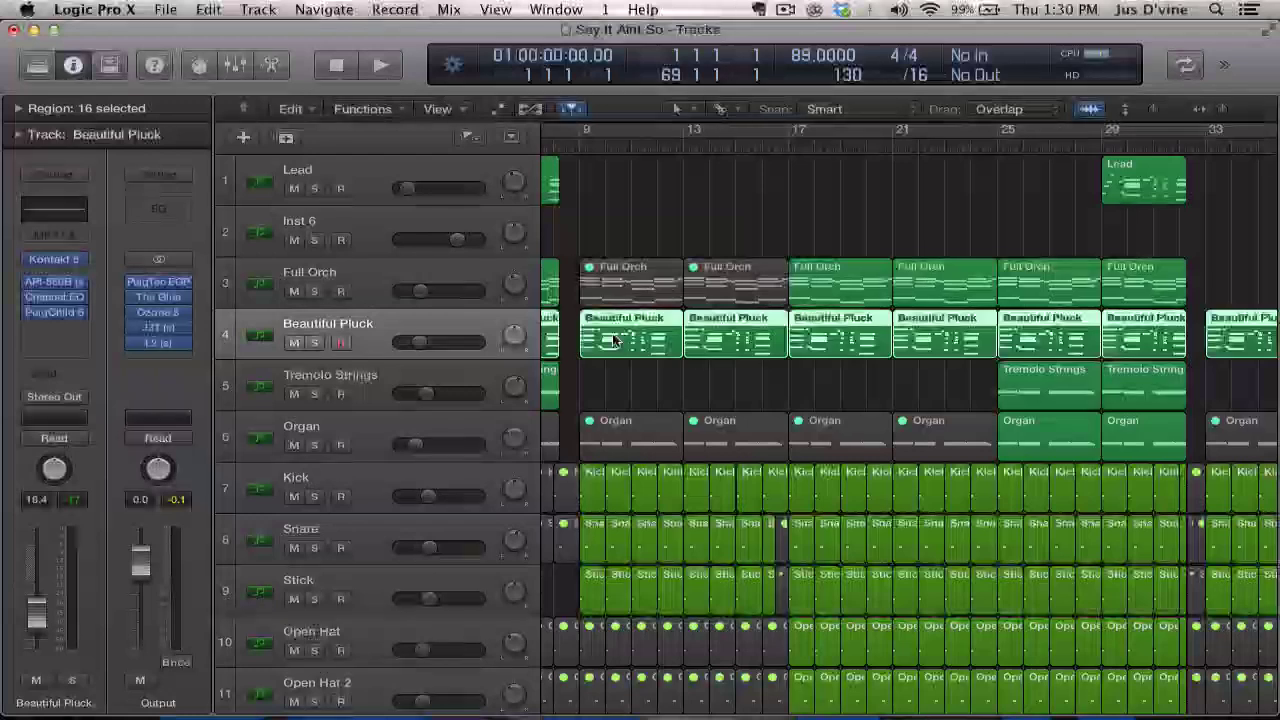
pyautogui.scroll(-1, 614, 340)
pyautogui.scroll(-3, 614, 340)
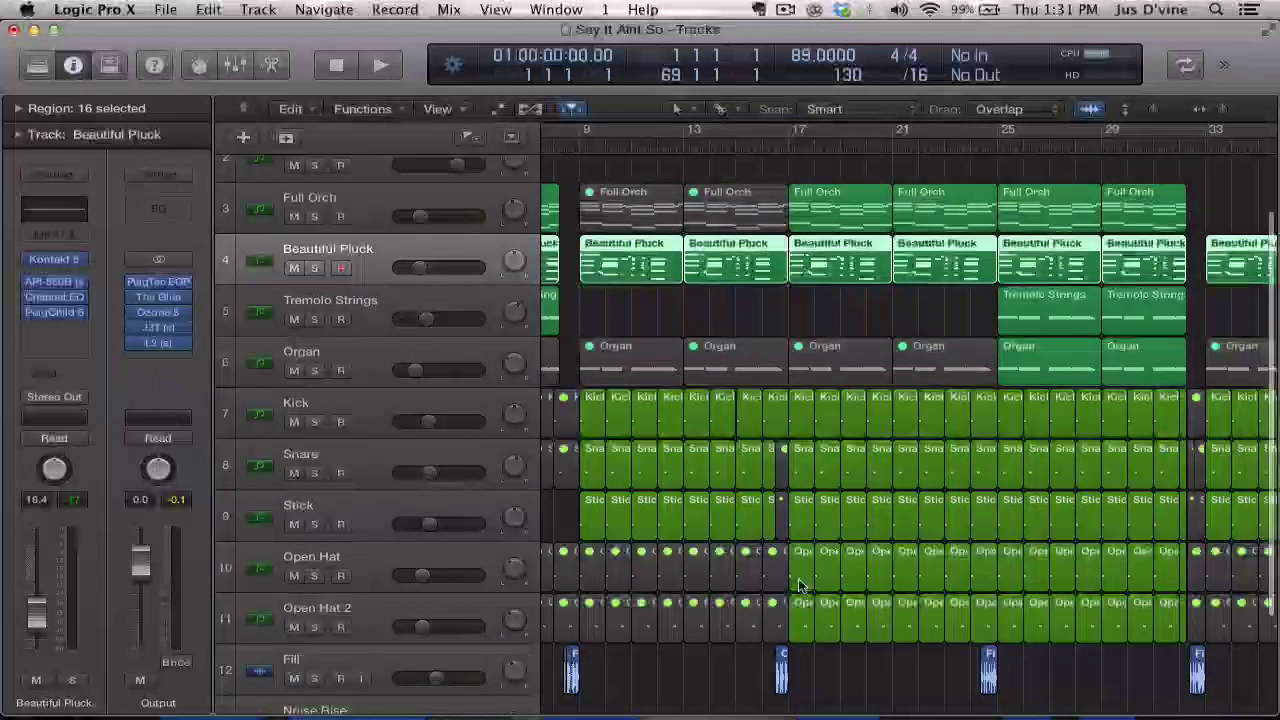
pyautogui.moveTo(893, 652); pyautogui.dragTo(798, 582)
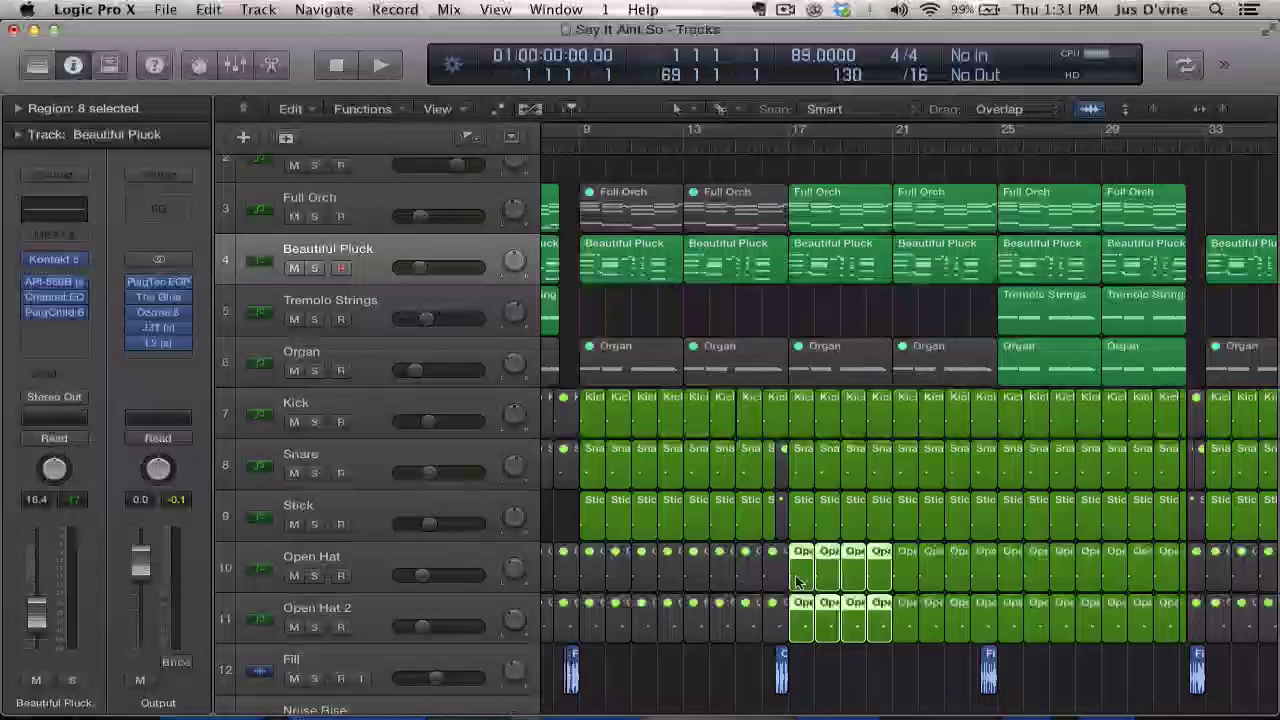
pyautogui.press('p')
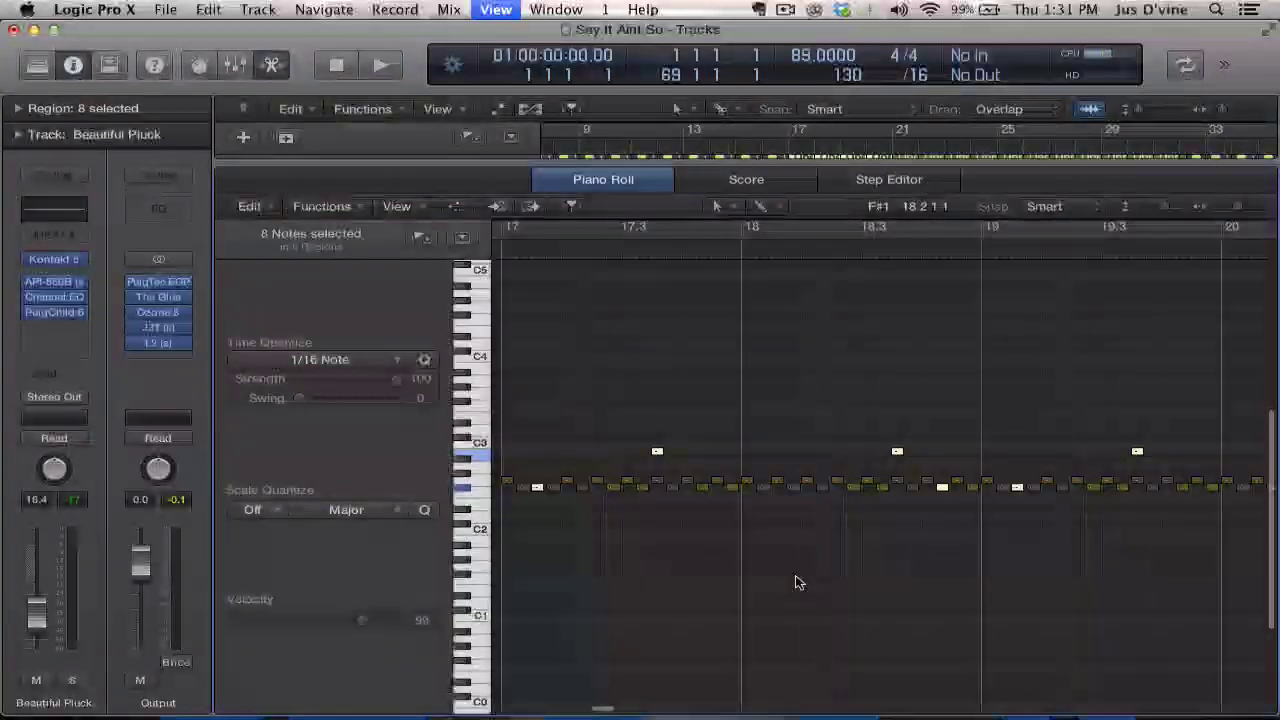
pyautogui.press('x')
pyautogui.press('x')
pyautogui.press('x')
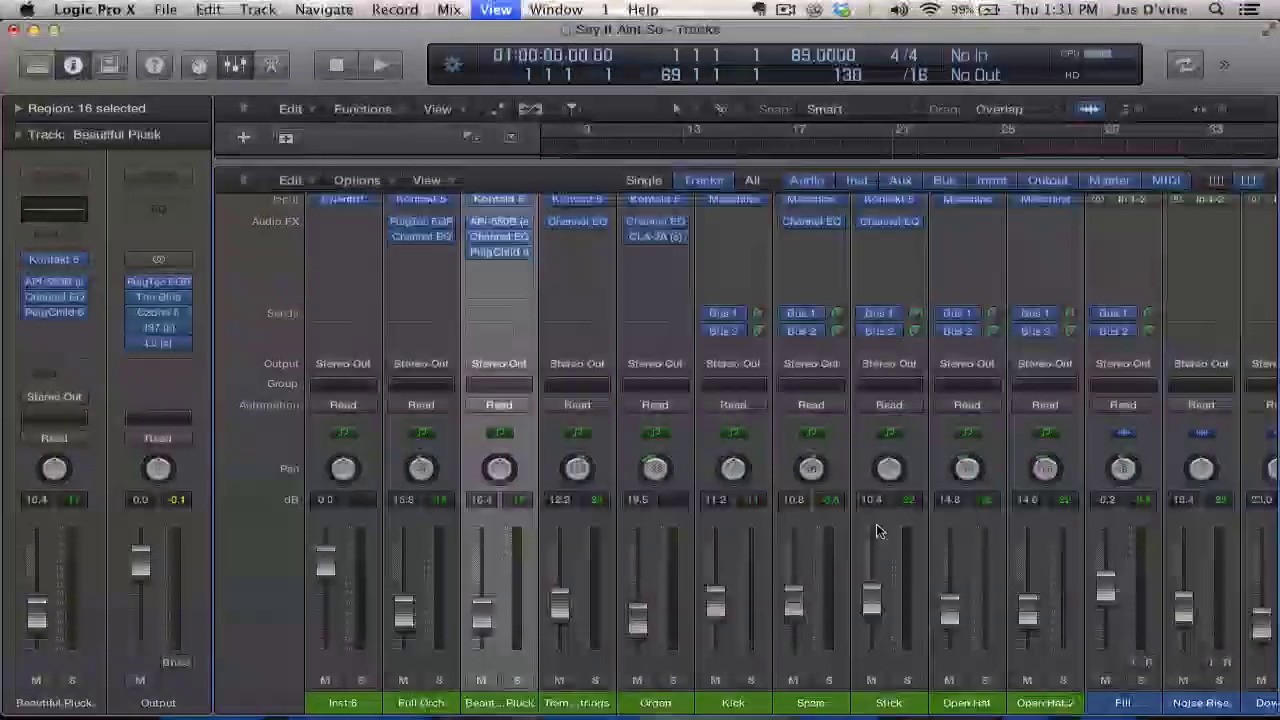
pyautogui.press('x')
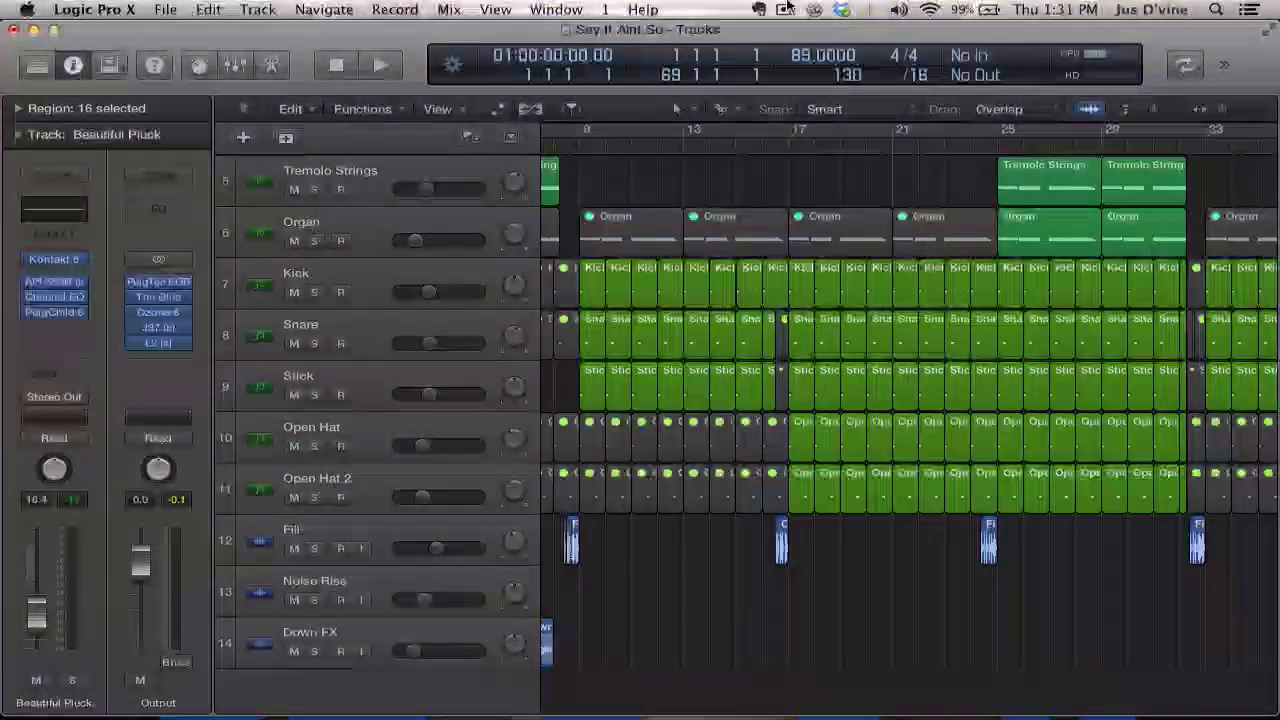